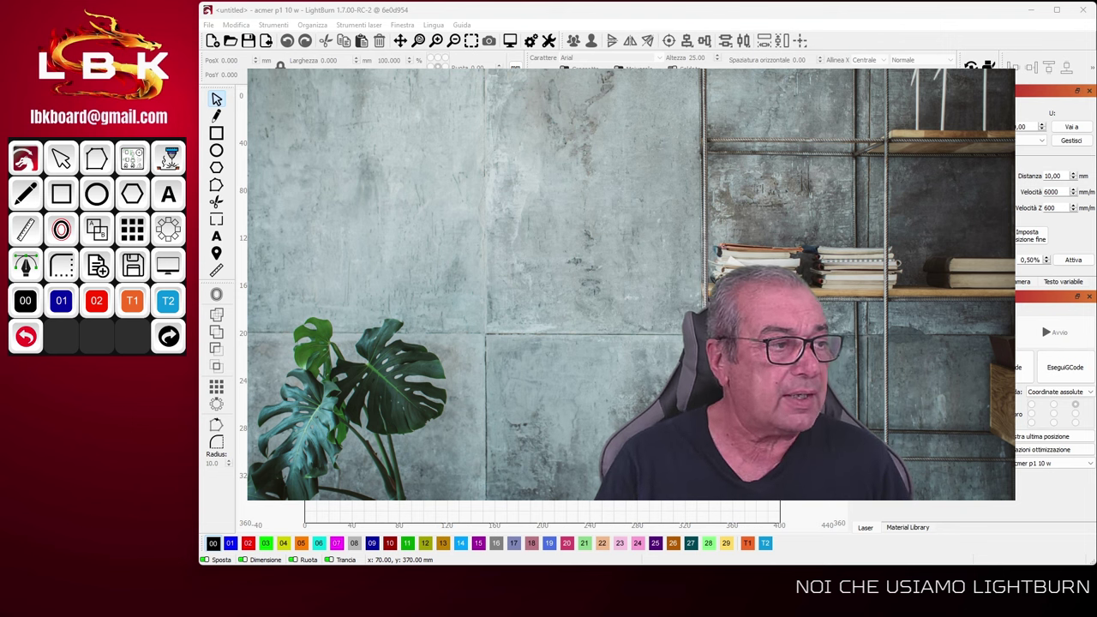
Bring the LightBurn 1.6.03 window forward for comparison and return to the LightBurn 1.7.00-RC-2 window
left_click(243, 11)
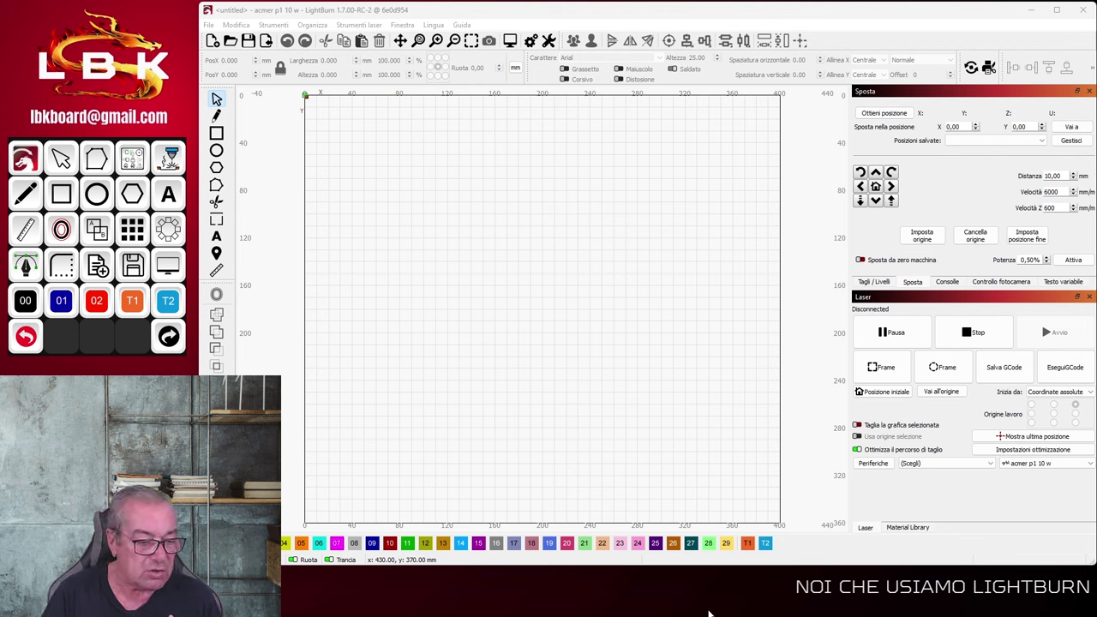
mouse_move(712, 614)
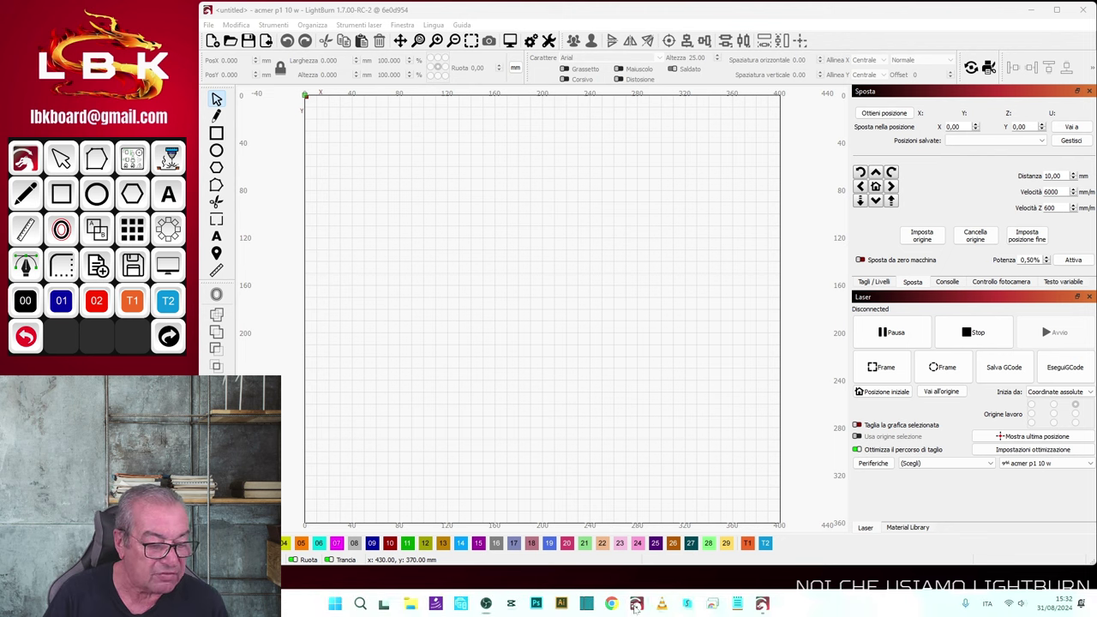
left_click(636, 605)
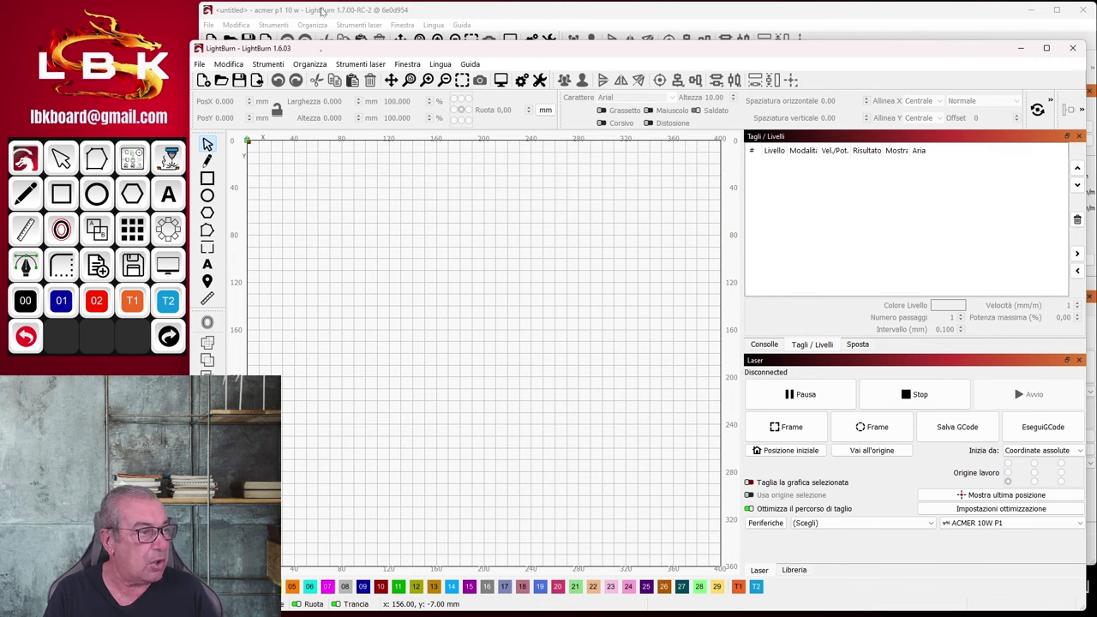
left_click(321, 10)
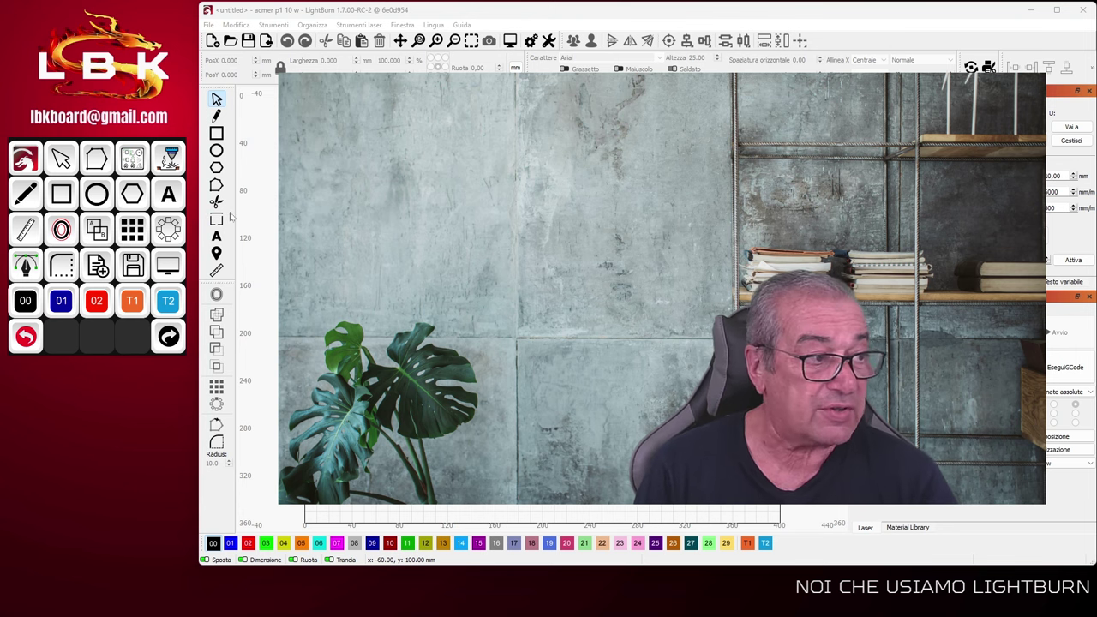
Draw two overlapping 70 mm squares, the first centred at X 95, Y 95 and the second at X 145, Y 125
left_click(216, 133)
left_click_drag(376, 167, 460, 249)
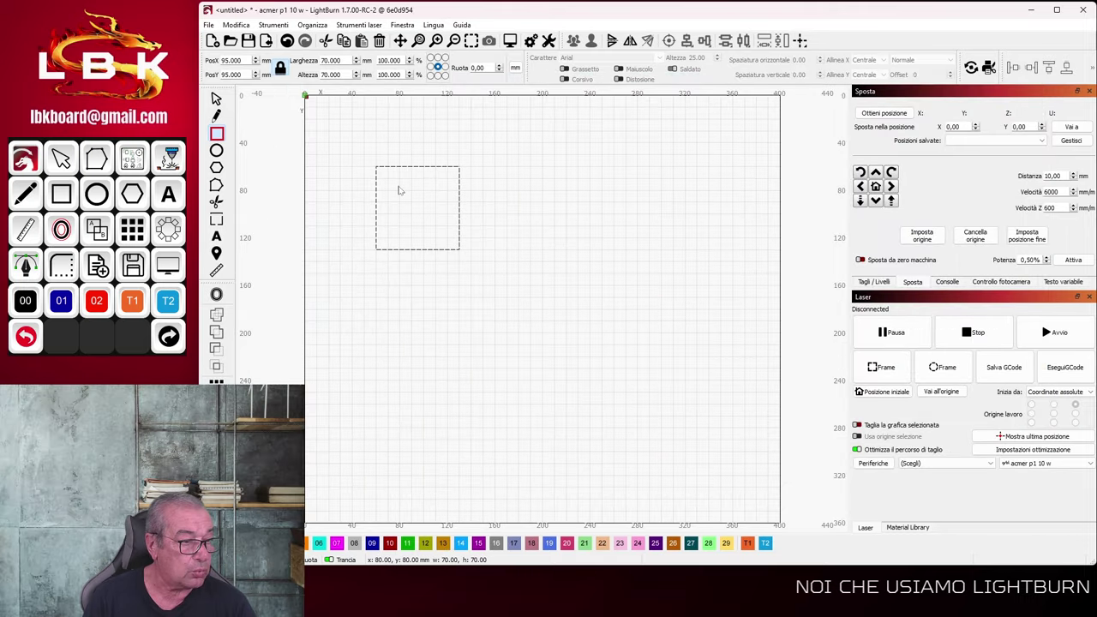
key("ctrl+v")
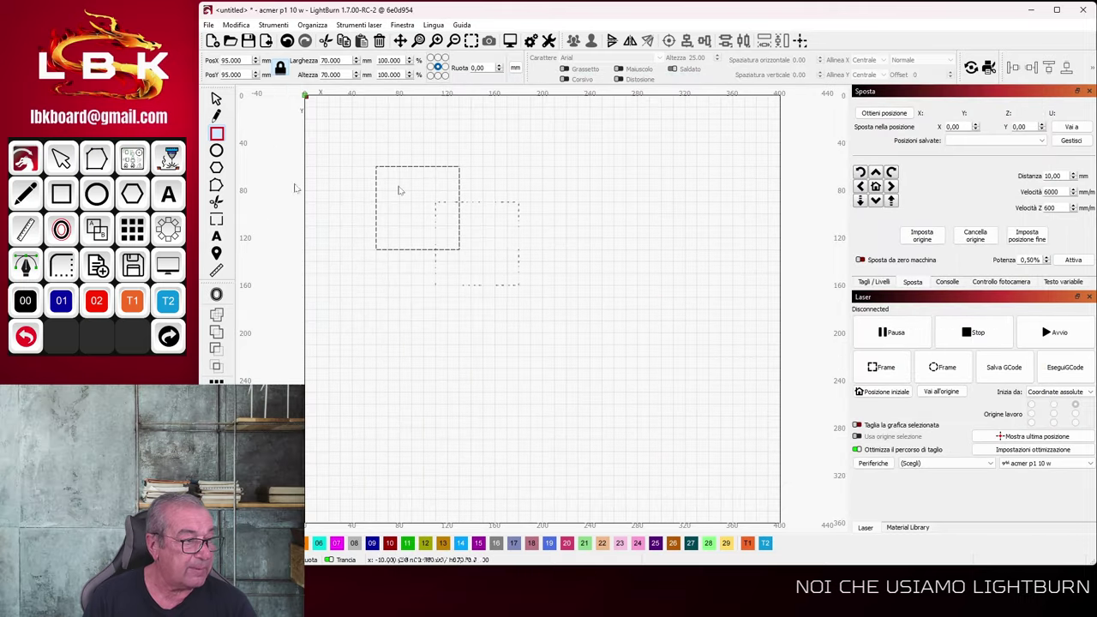
key("Escape")
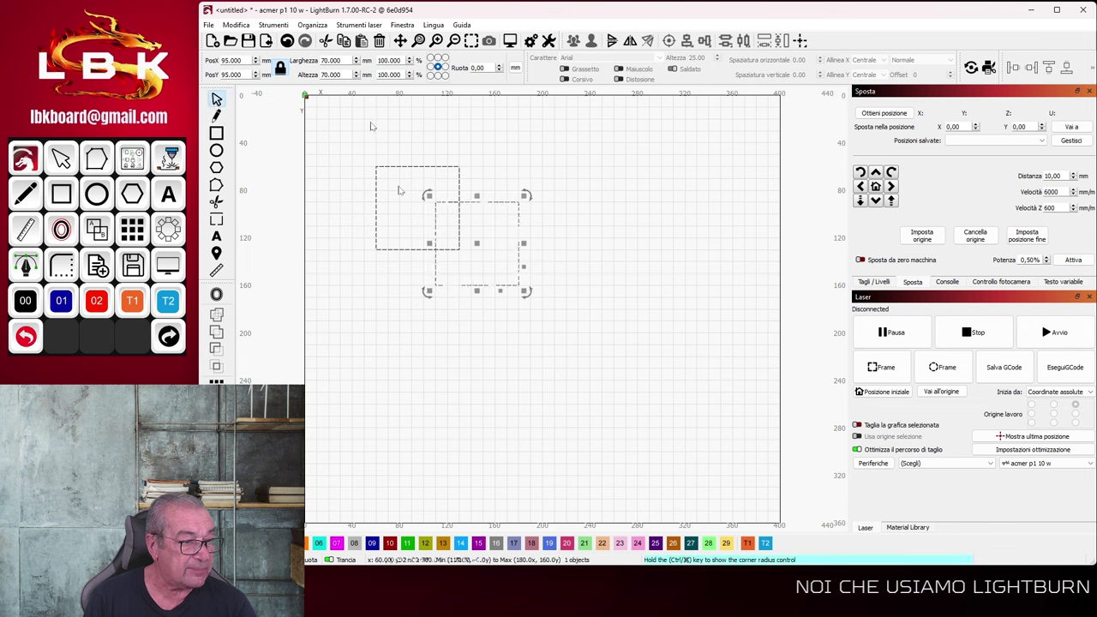
left_click(399, 190)
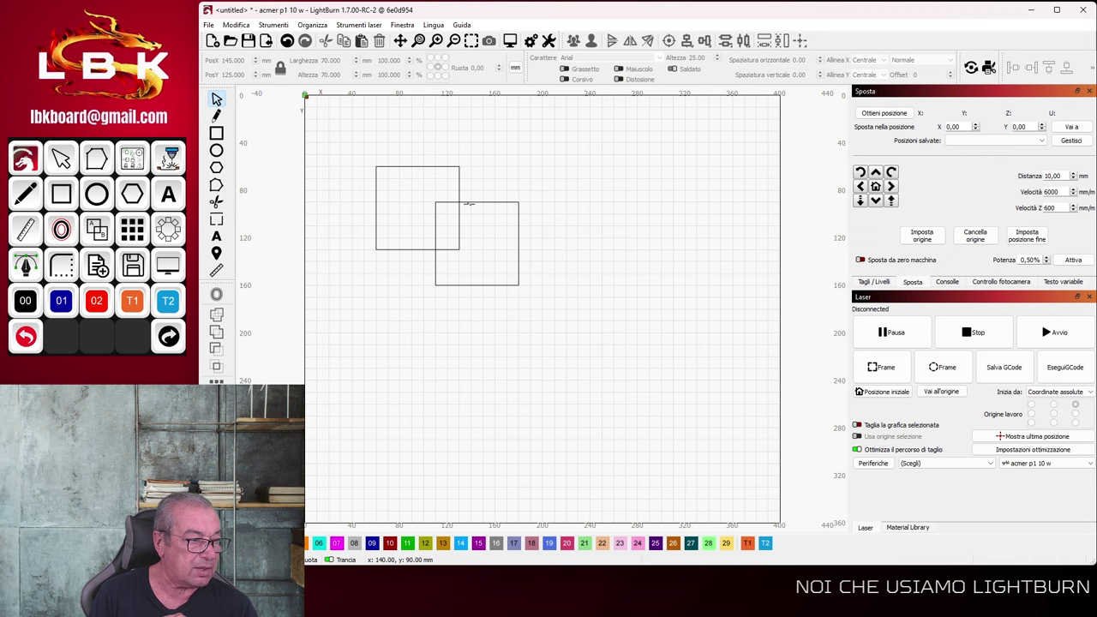
Trim away the inner overlapping edges of both squares to leave one merged outline, undoing and repeating the last cut
left_click(217, 203)
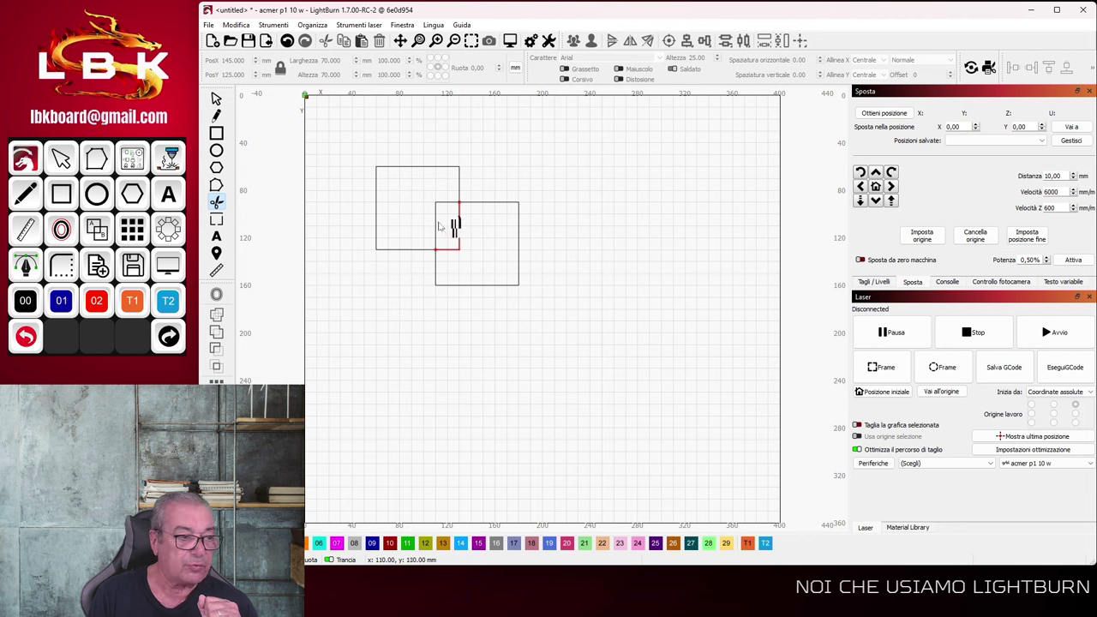
left_click(444, 224)
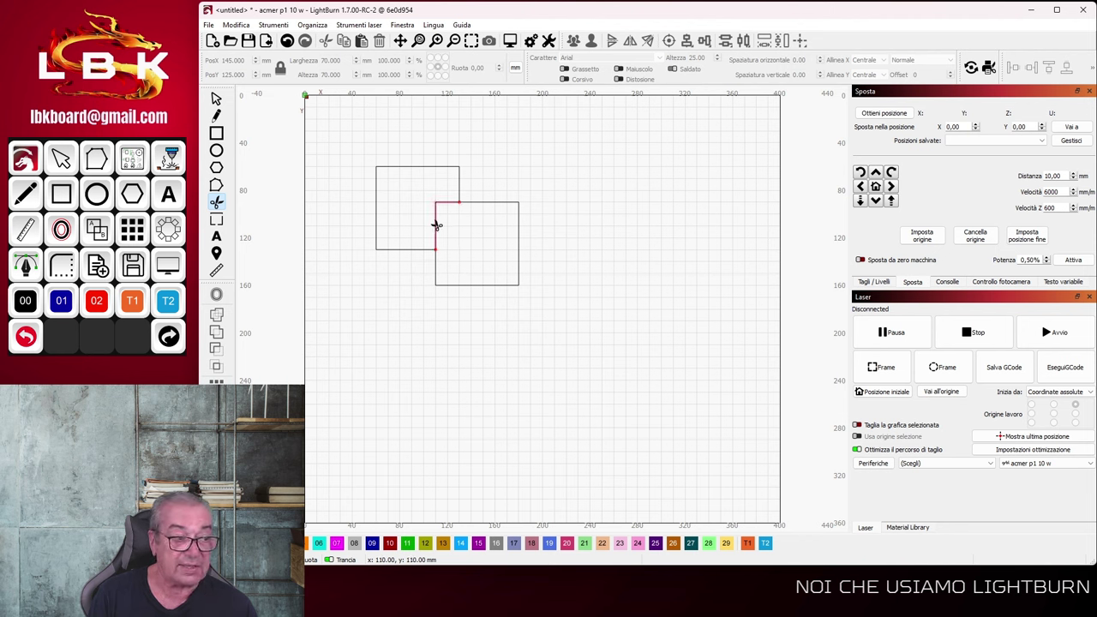
left_click(436, 225)
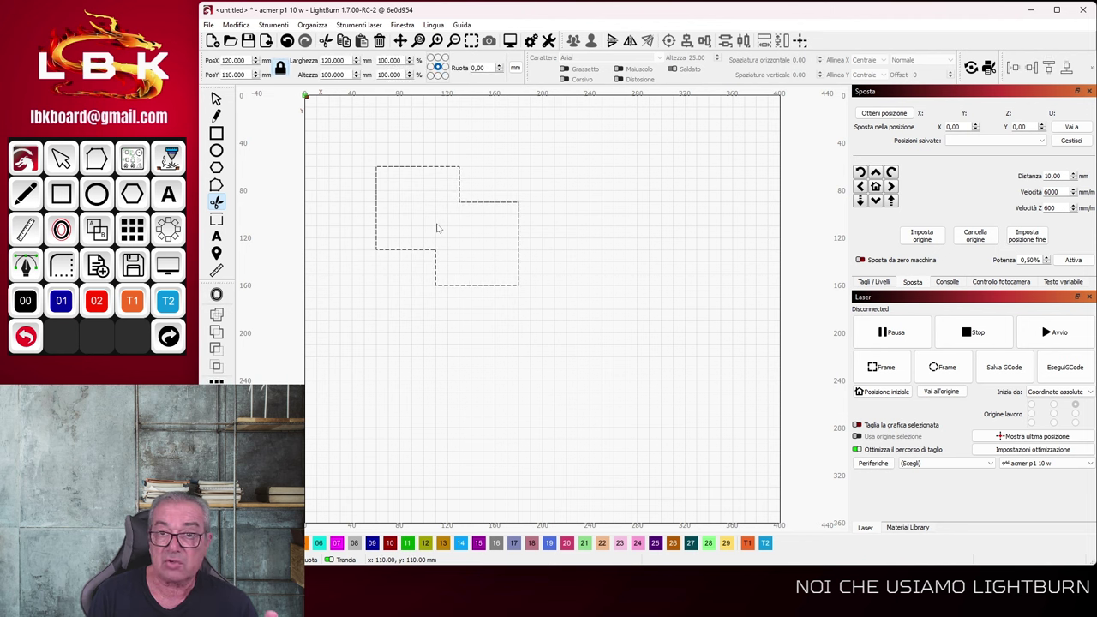
key("ctrl+z")
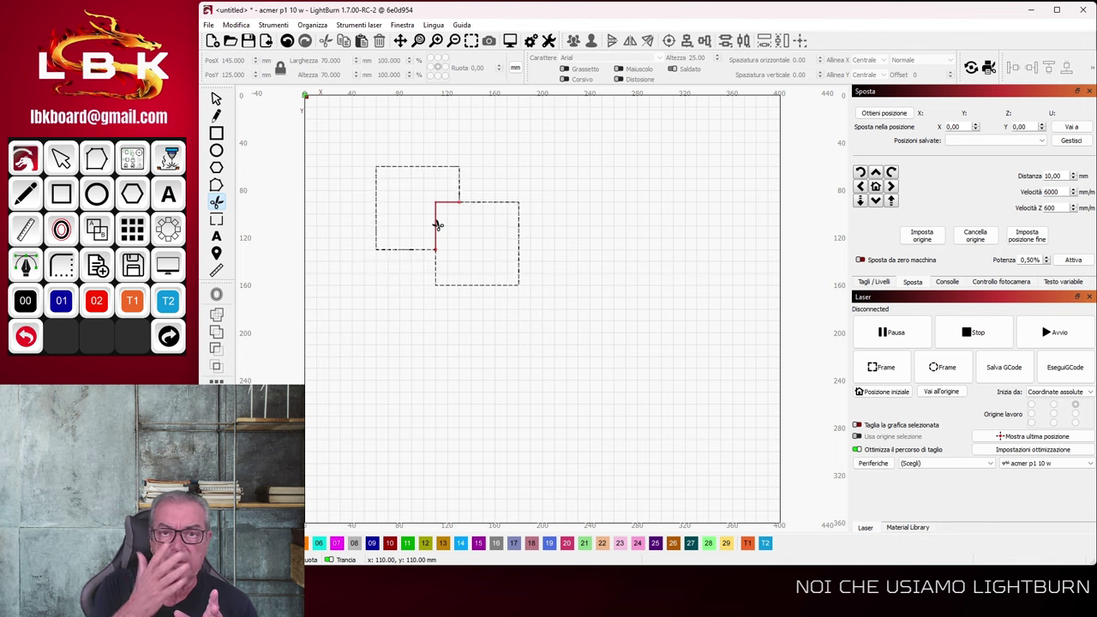
left_click(438, 225)
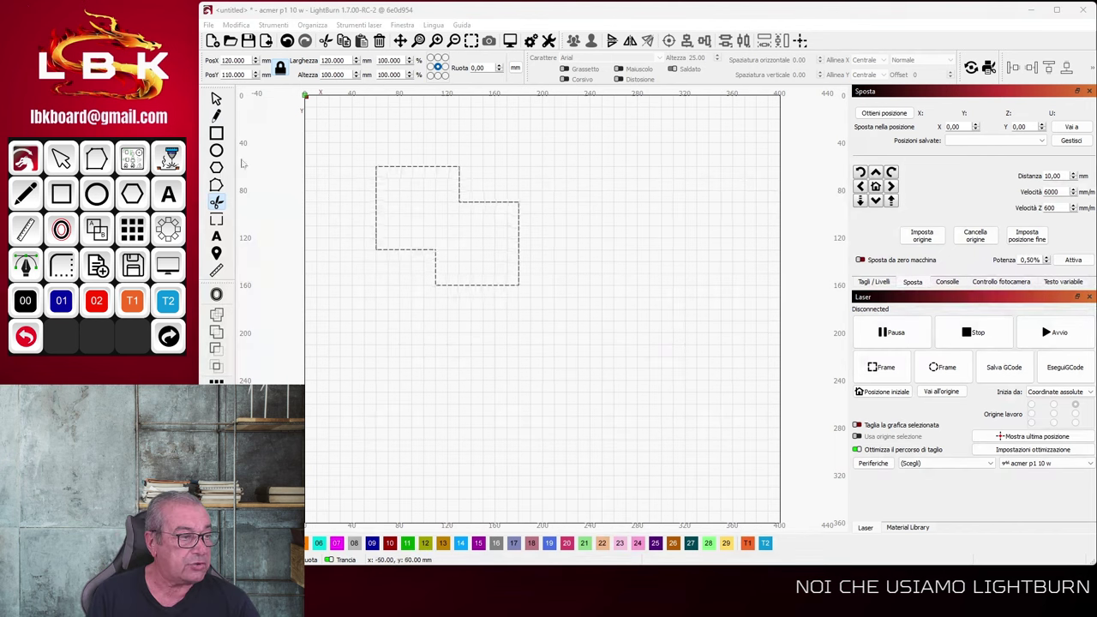
Select the trimmed outline and delete it from the workspace
left_click(216, 98)
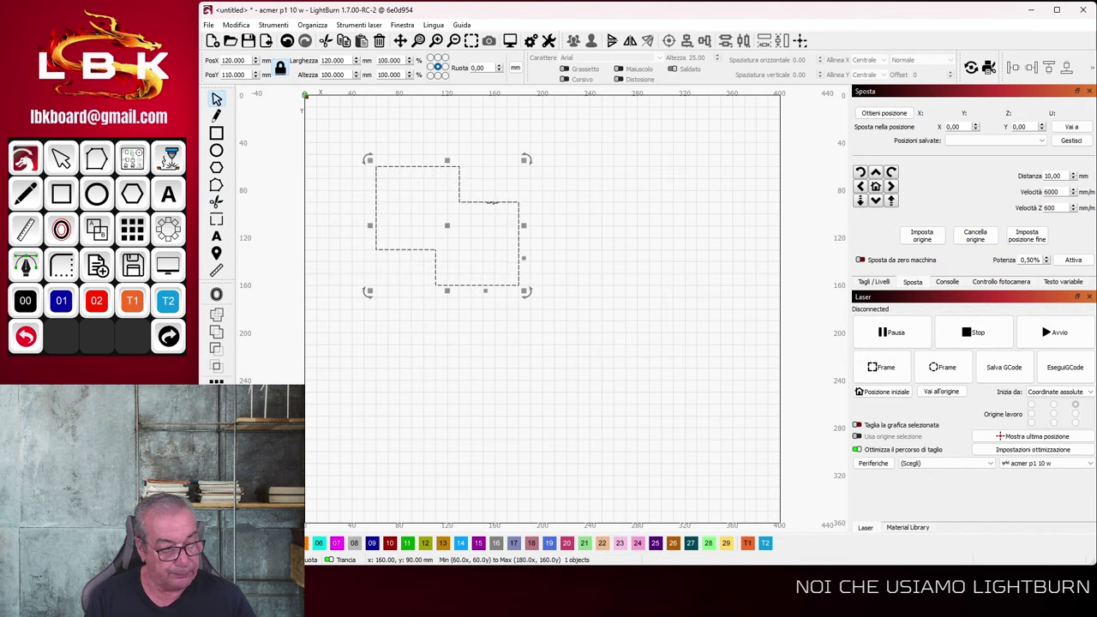
key("Delete")
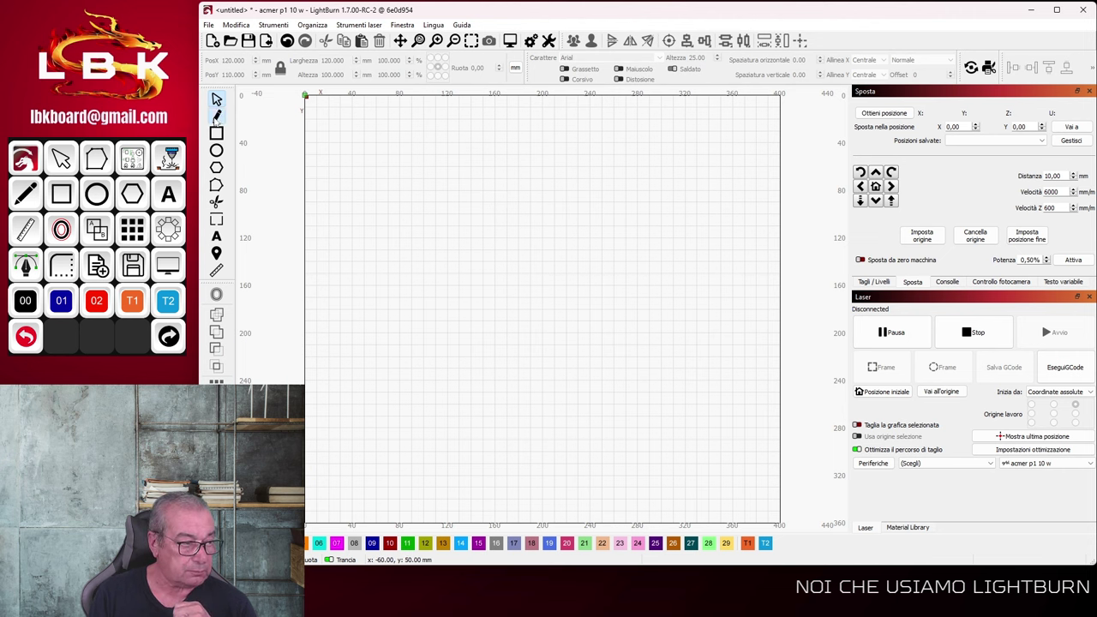
Draw an open curve with smooth nodes using the line tool, from X 110, Y 90 to X 220, Y 40
left_click(217, 117)
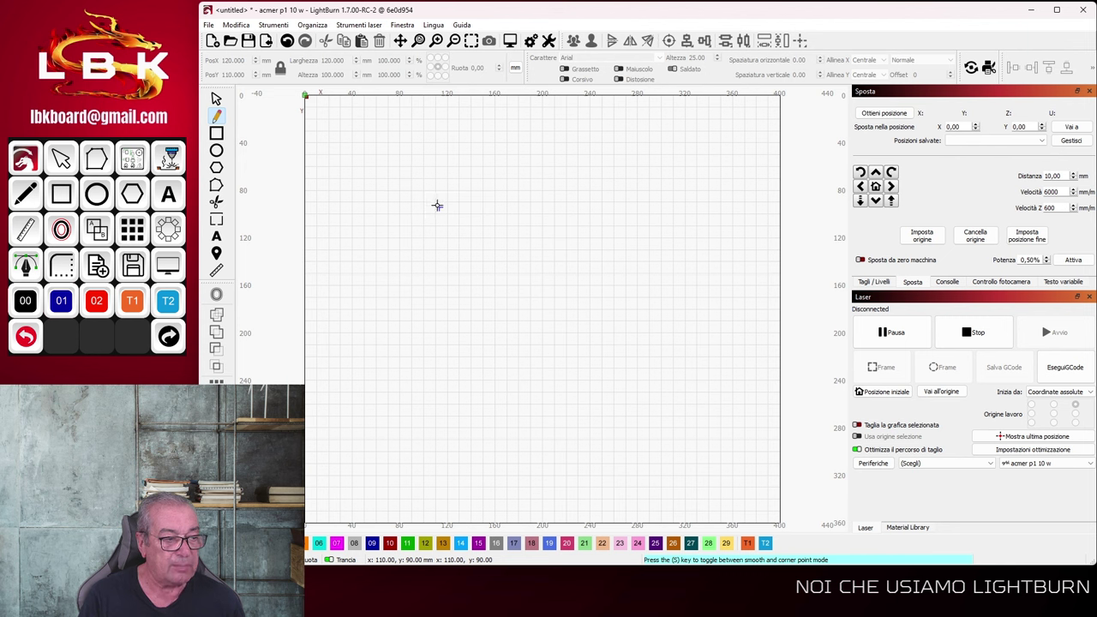
left_click_drag(512, 184, 465, 129)
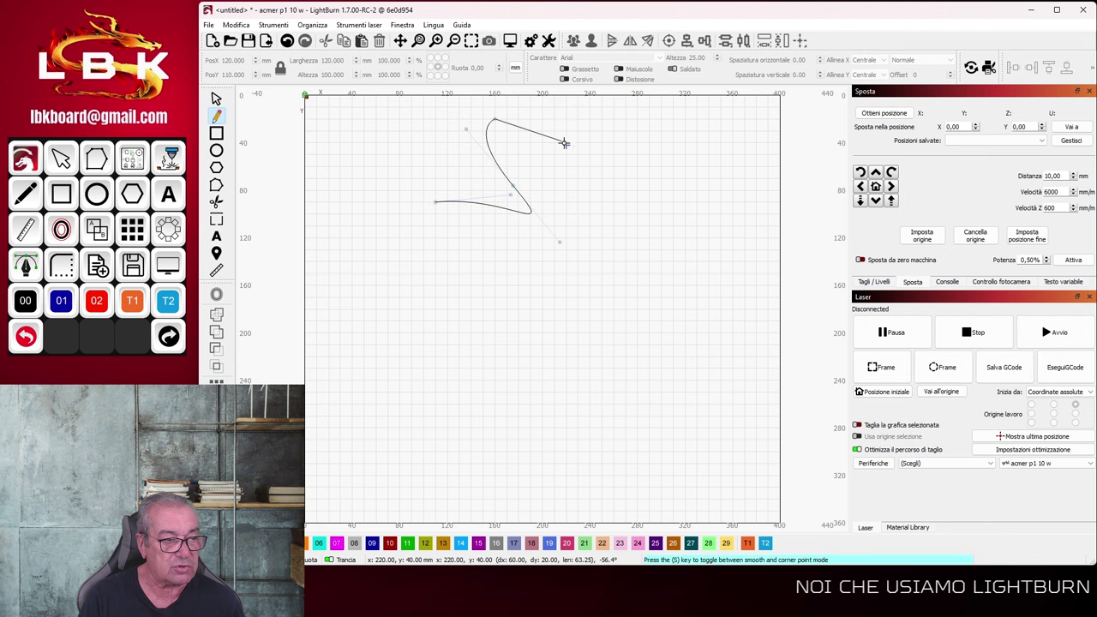
left_click_drag(574, 157, 580, 203)
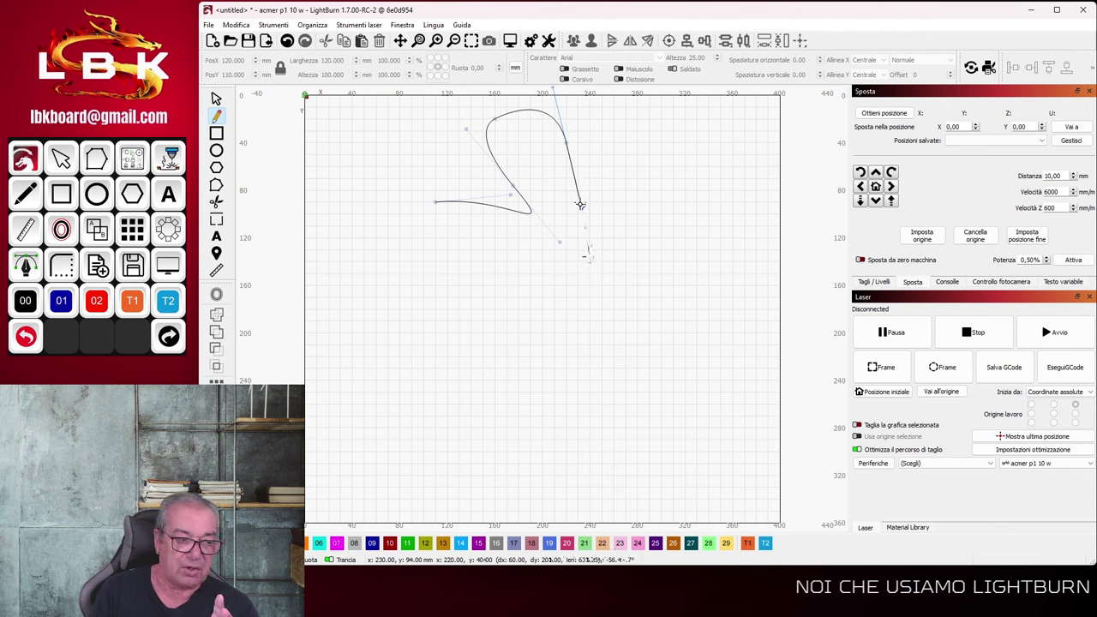
left_click(419, 391)
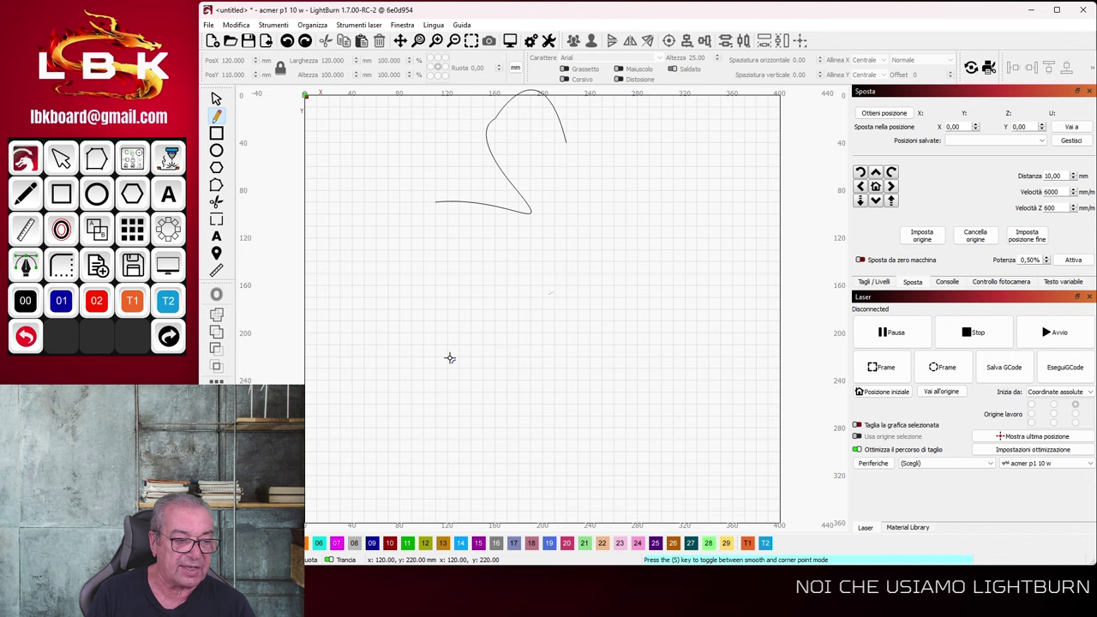
key("Escape")
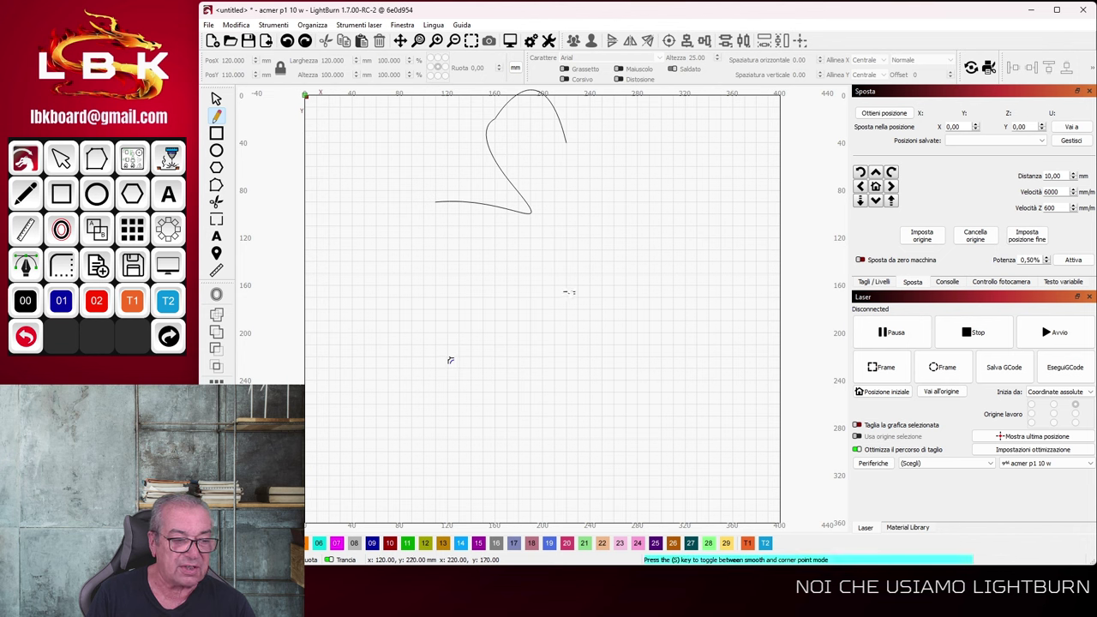
Draw a second curve with several smooth nodes, starting at X 300, Y 150 and reaching X 350, Y 230
left_click(660, 275)
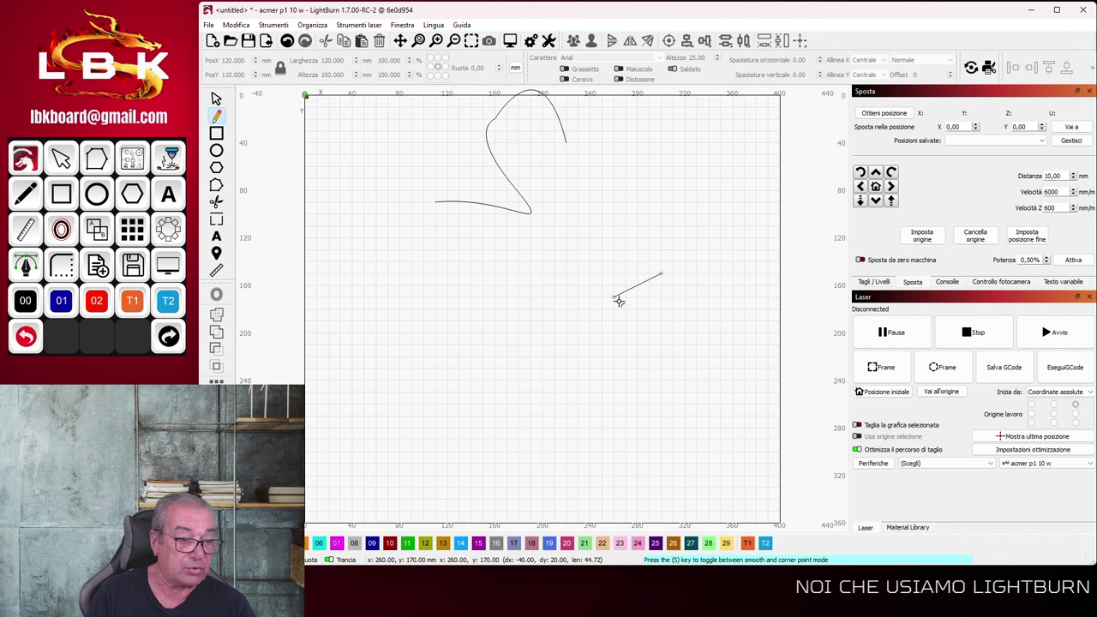
left_click_drag(605, 322, 635, 340)
left_click_drag(551, 382, 699, 242)
left_click_drag(721, 288, 726, 313)
left_click_drag(764, 315, 720, 369)
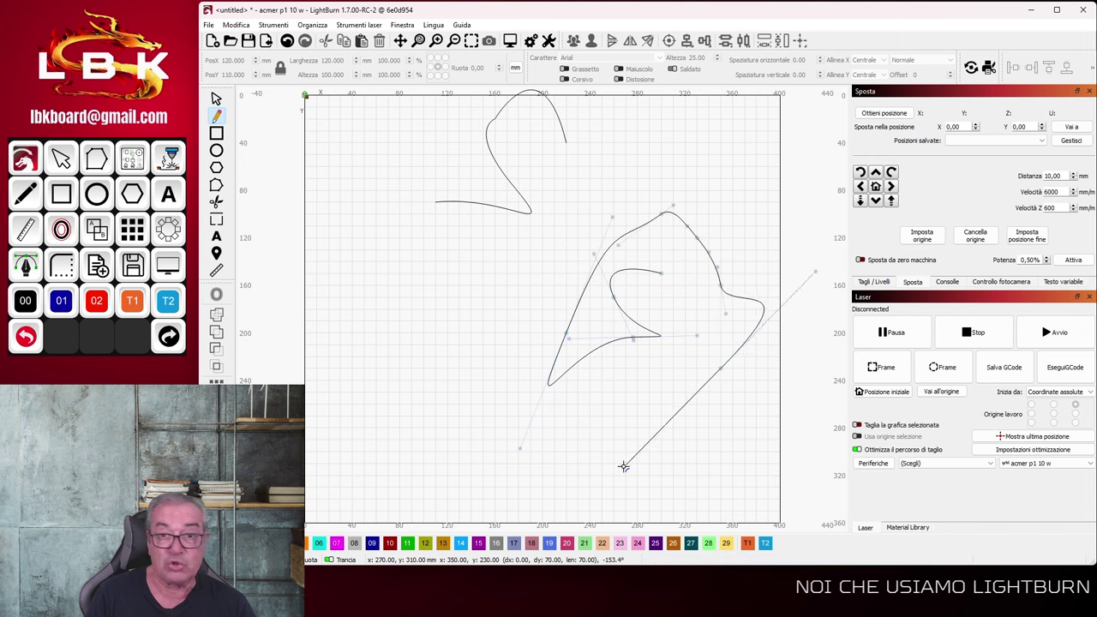
Remove the most recent nodes from the unfinished second curve, redraw its end section, and end the curve
left_click_drag(625, 467, 624, 449)
key("BackSpace")
key("BackSpace")
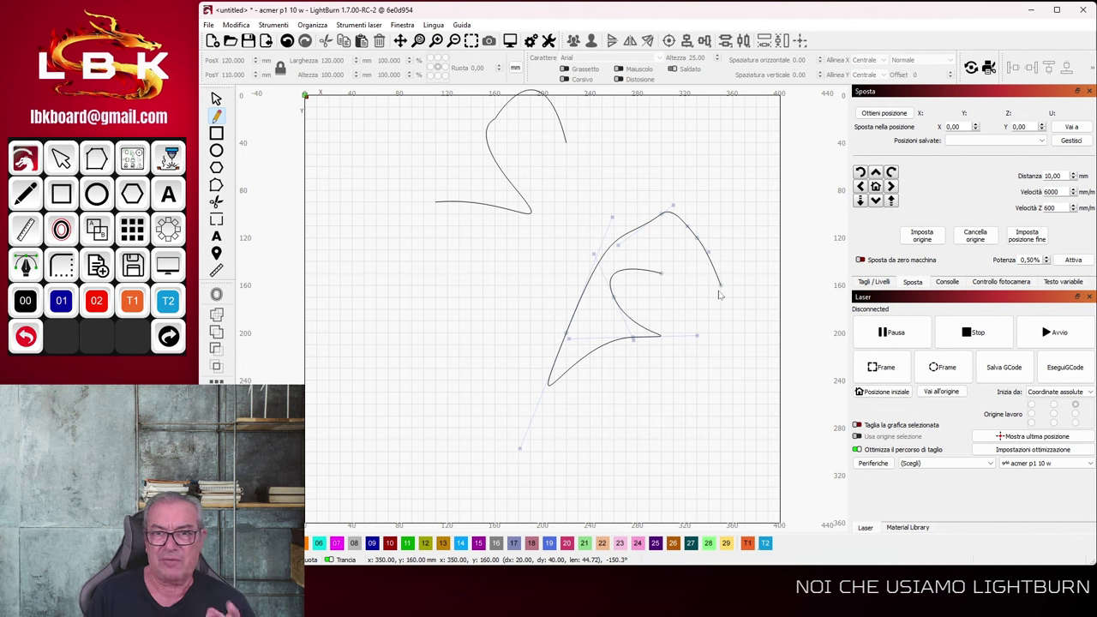
left_click(766, 307)
left_click_drag(621, 468, 623, 449)
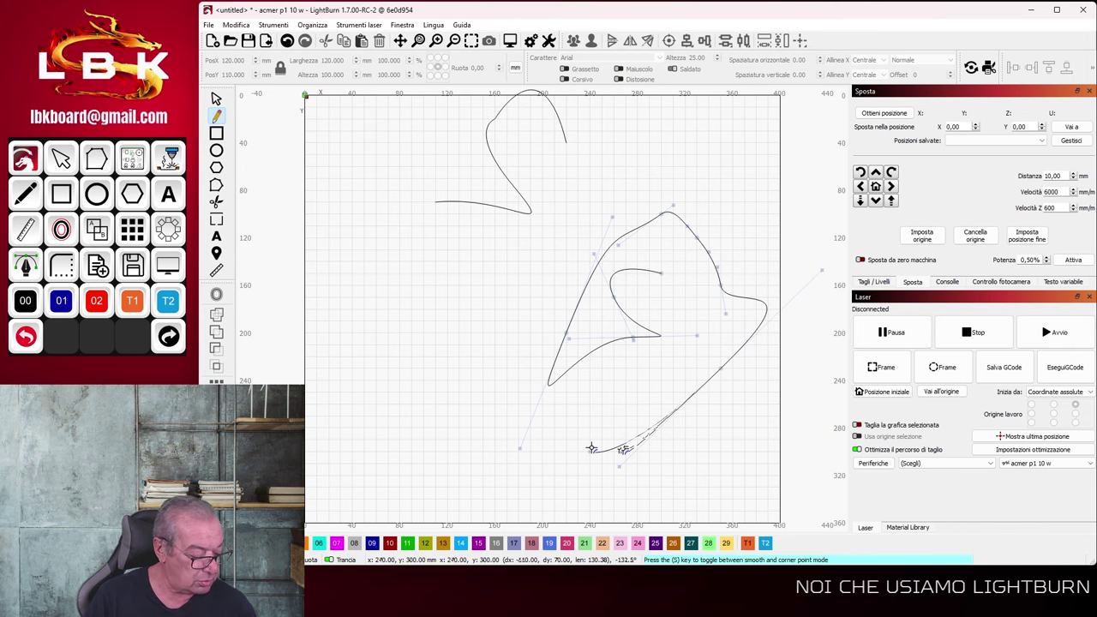
key("Escape")
Select all the drawn curves and delete them
key("ctrl+a")
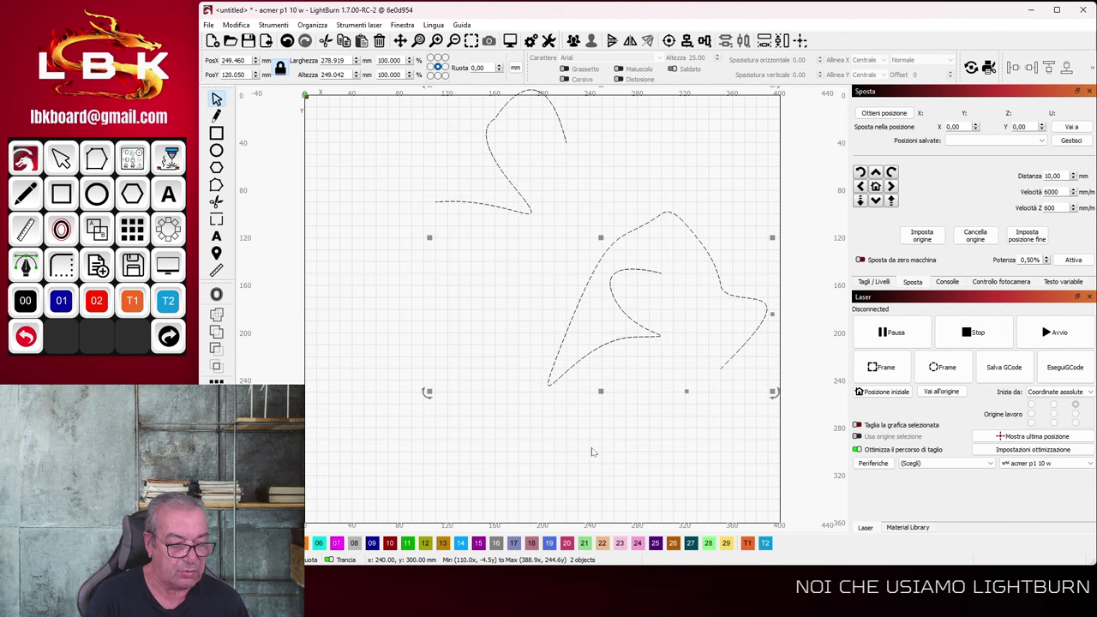
key("Delete")
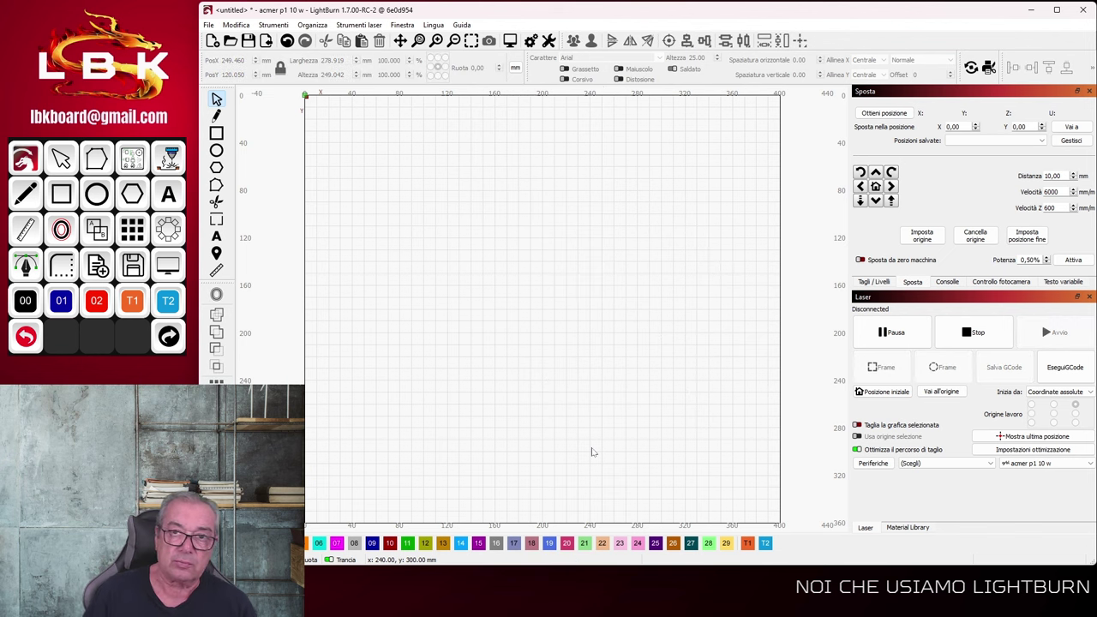
Switch to the LightBurn 1.6.03 window and draw two separate pairs of overlapping rectangles, leaving nothing selected
key("ctrl+z")
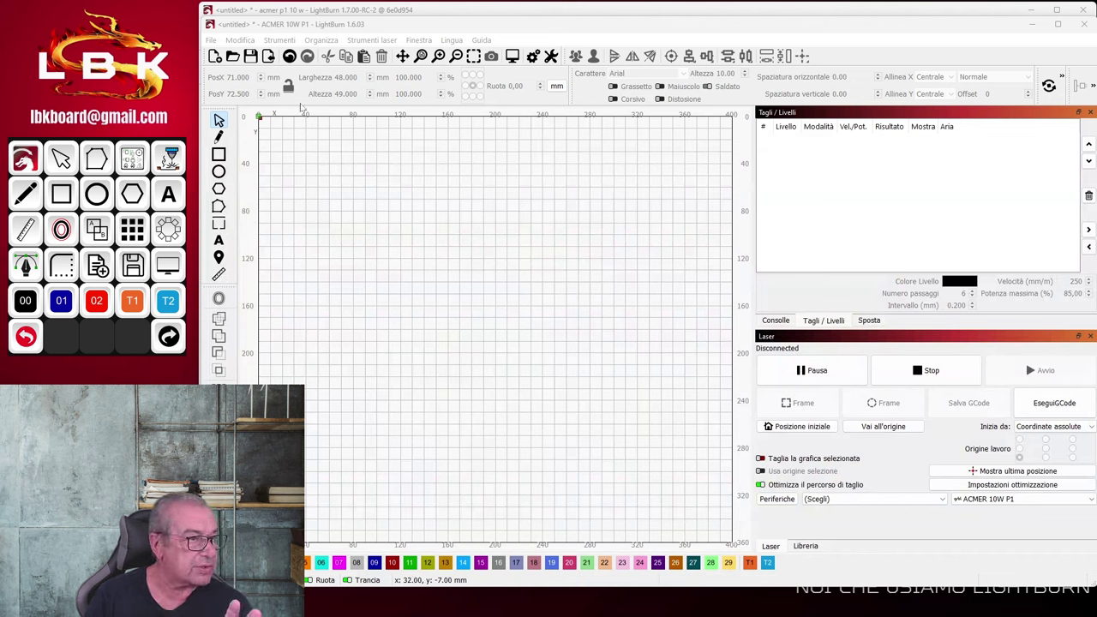
left_click(391, 14)
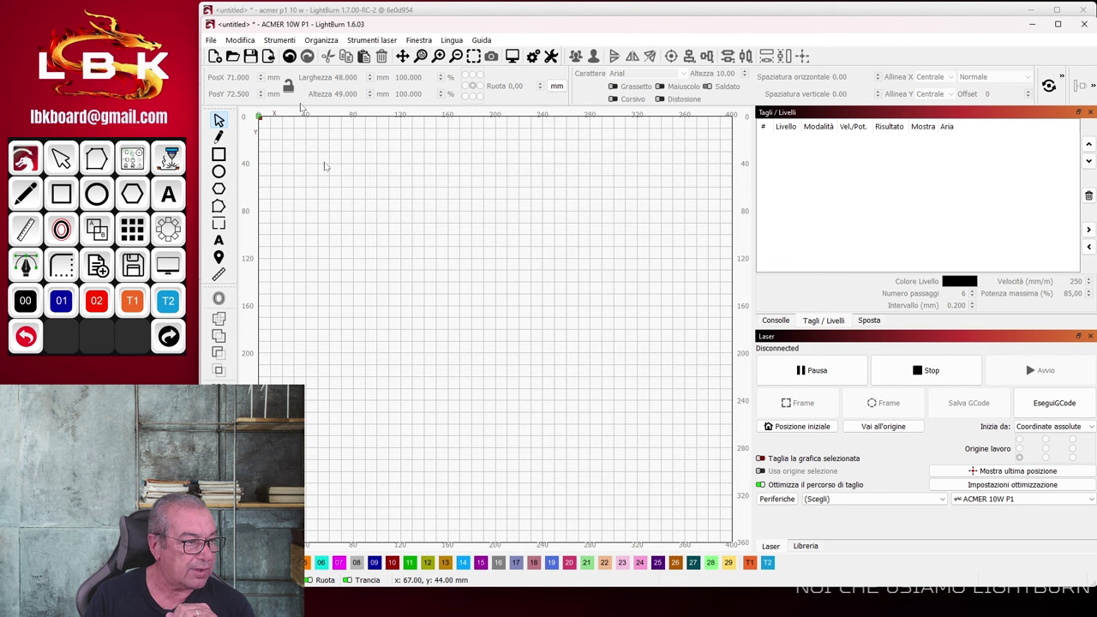
left_click(219, 155)
left_click_drag(329, 192, 394, 277)
left_click_drag(563, 312, 610, 388)
key("Escape")
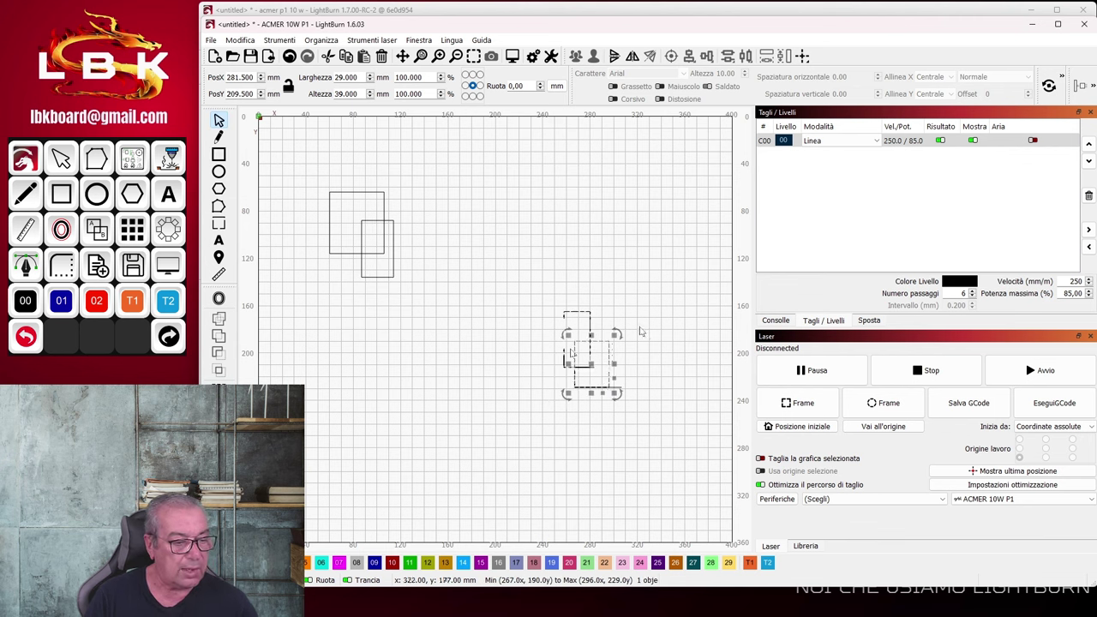
left_click(638, 326)
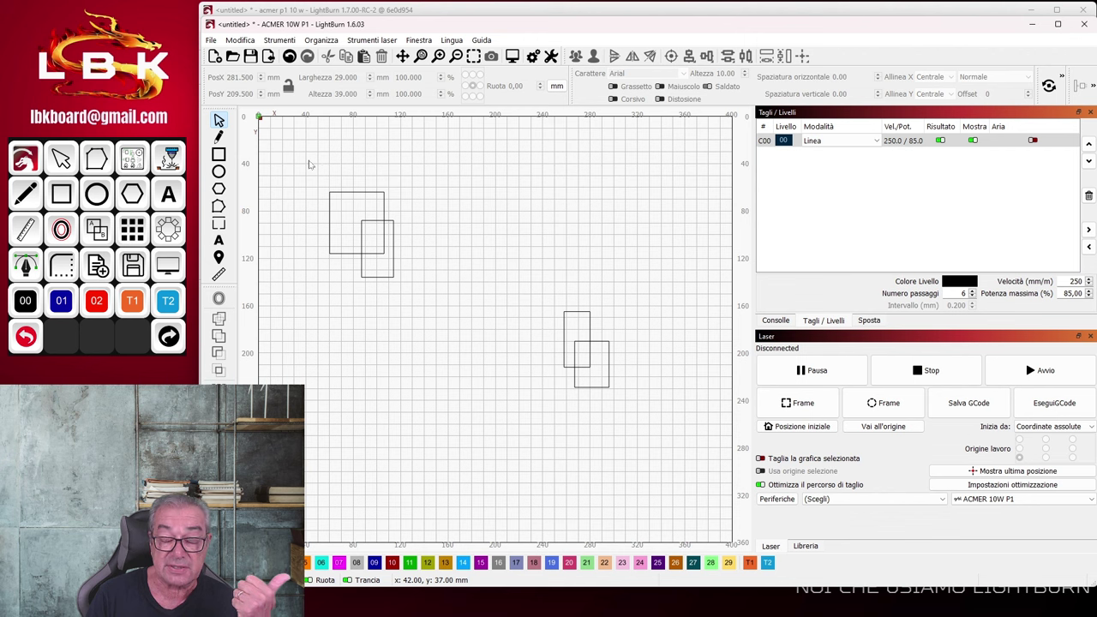
Select only the larger rectangle of the first pair with a left-to-right selection window that fully encloses it
left_click_drag(310, 162, 379, 235)
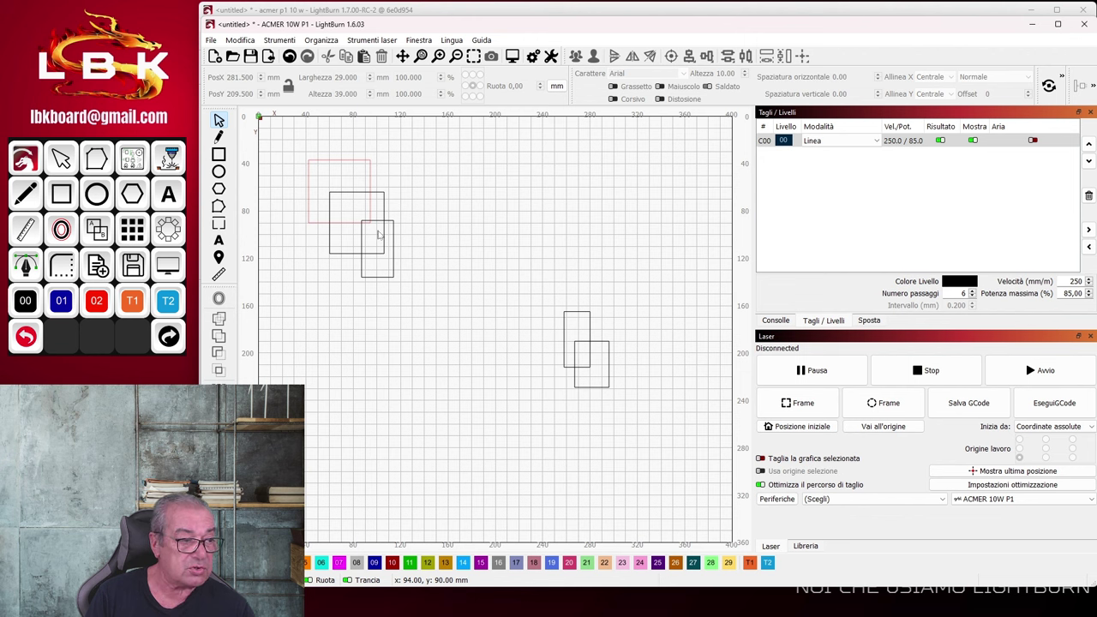
left_click_drag(378, 232, 394, 266)
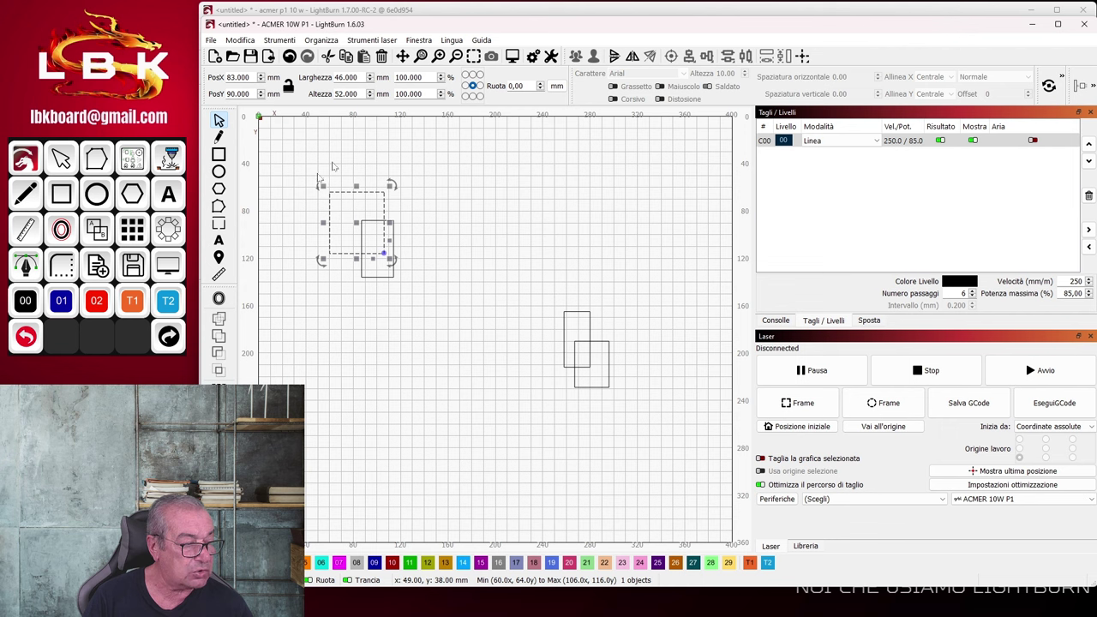
left_click_drag(317, 172, 394, 264)
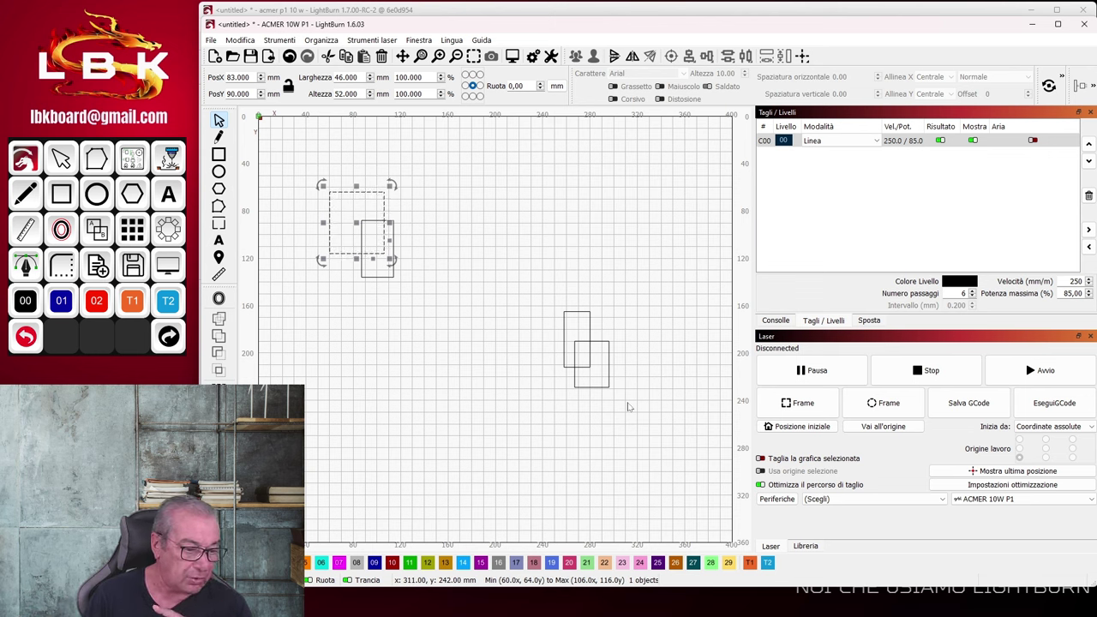
Select both rectangles of the second pair with a right-to-left crossing selection, and return to the LightBurn 1.7.00-RC-2 window
left_click_drag(626, 404, 583, 360)
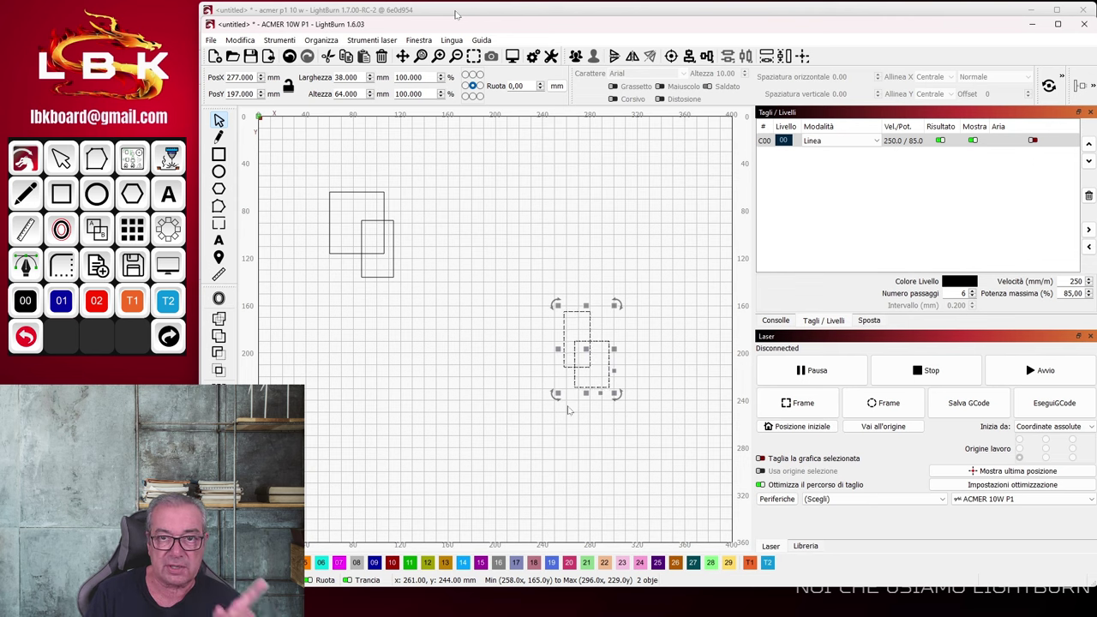
left_click(457, 12)
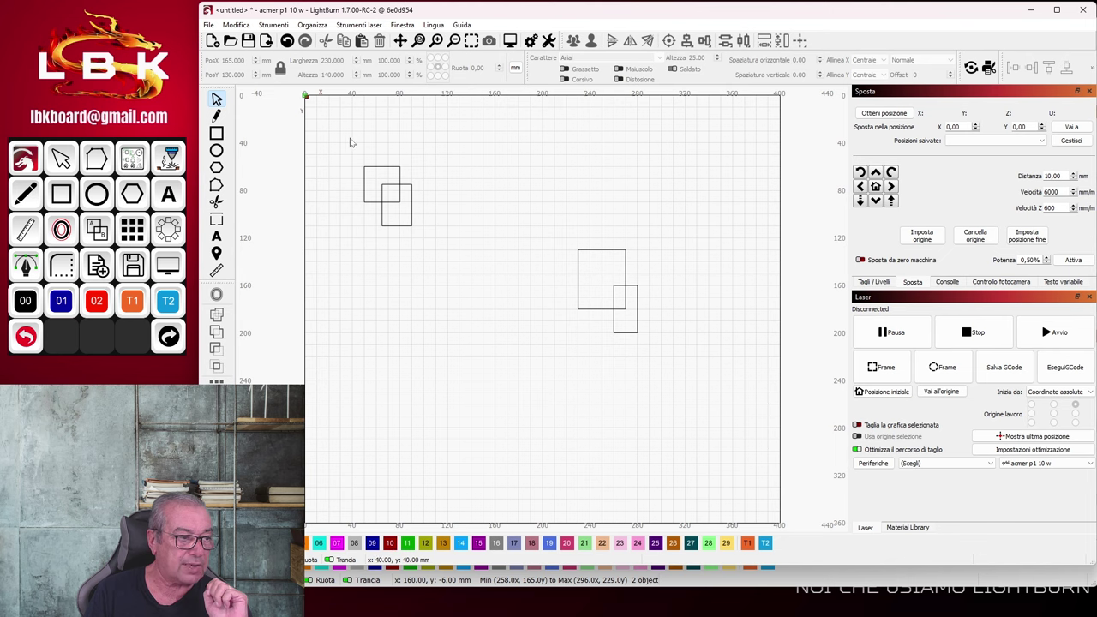
Select only the upper rectangle of the first pair with a left-to-right selection window that fully encloses it and cuts through the other
key("alt+Tab")
left_click_drag(344, 137, 408, 217)
key("alt+Tab")
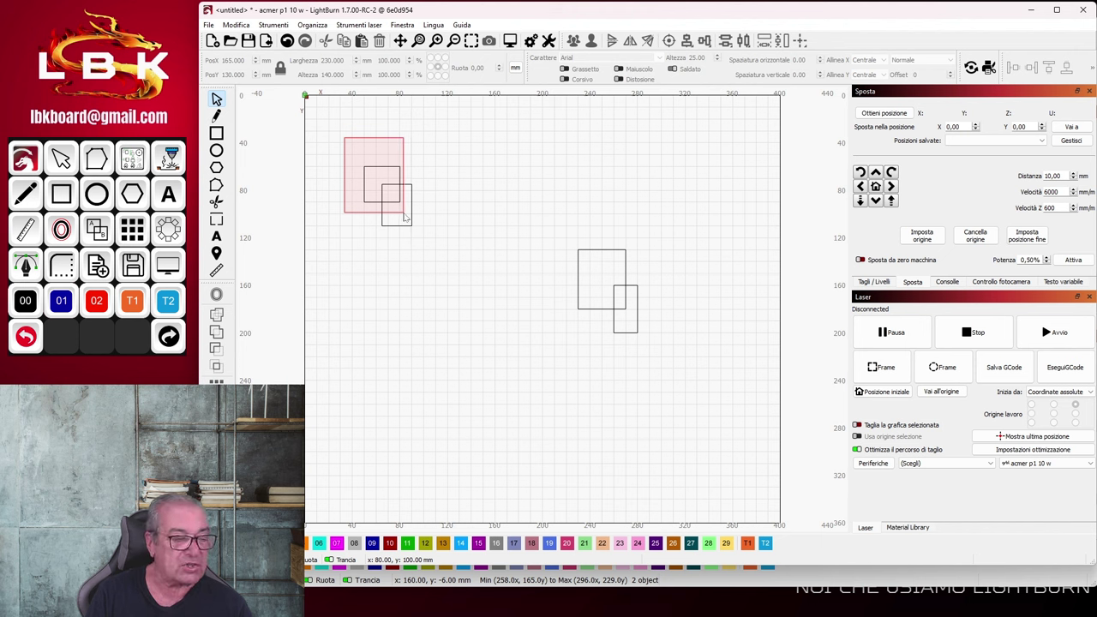
left_click_drag(407, 217, 407, 217)
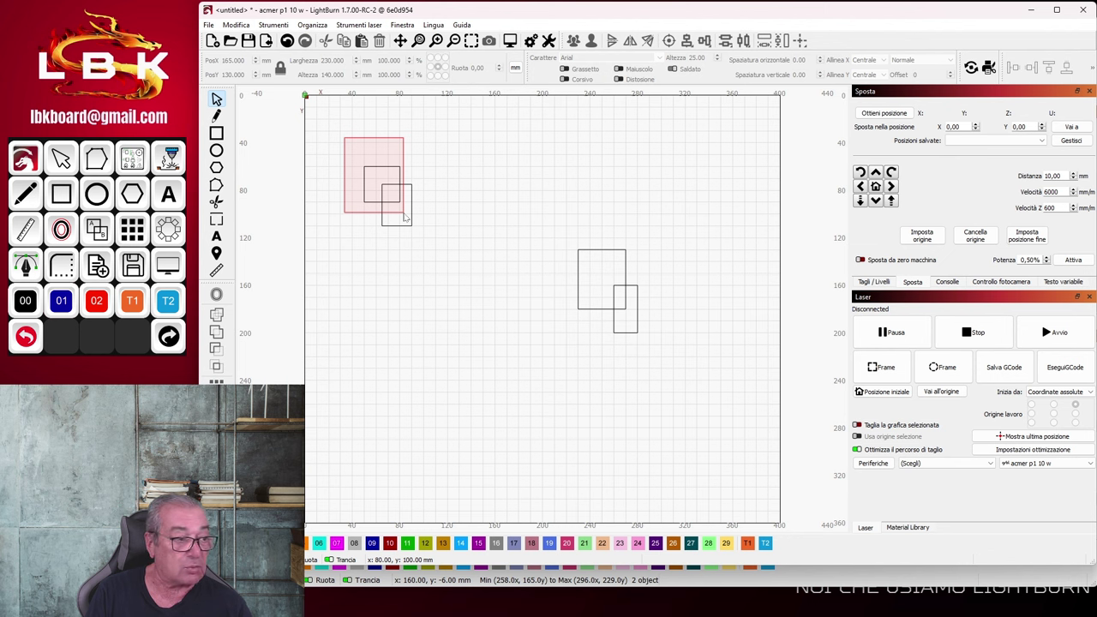
left_click_drag(407, 216, 407, 217)
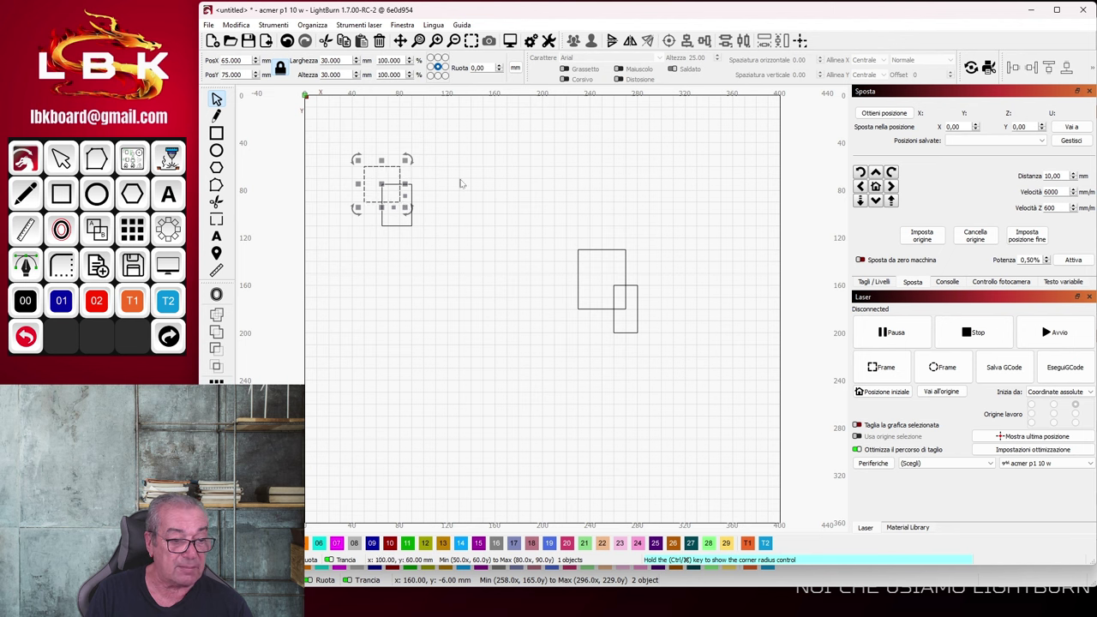
Select the second pair of rectangles with a right-to-left crossing selection, then crossing-select all four rectangles and delete them
left_click_drag(656, 355, 607, 304)
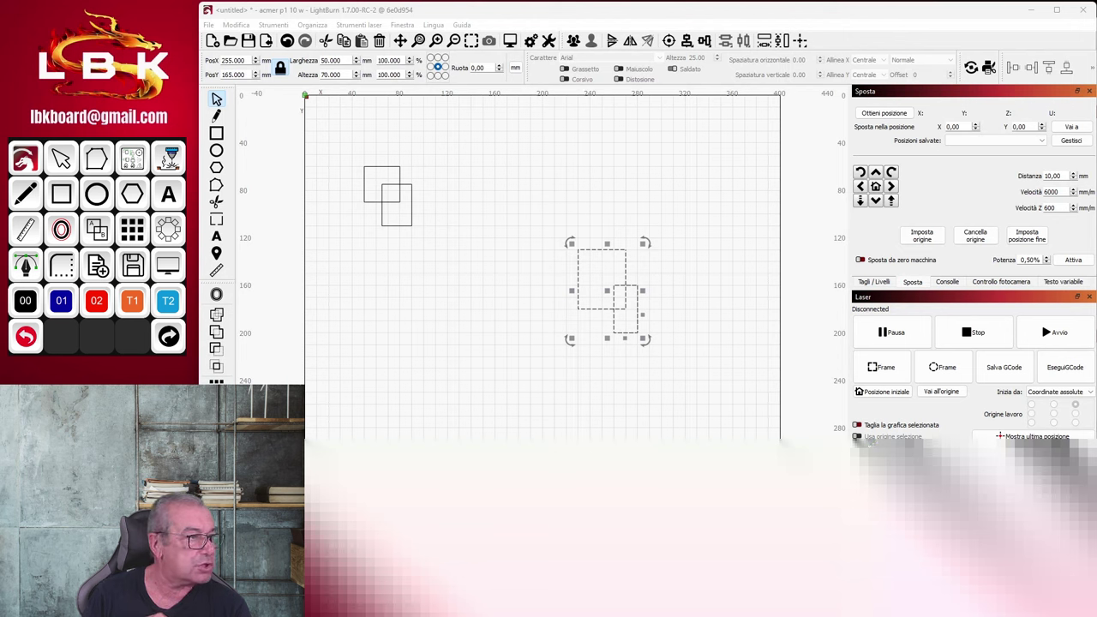
left_click_drag(688, 369, 336, 144)
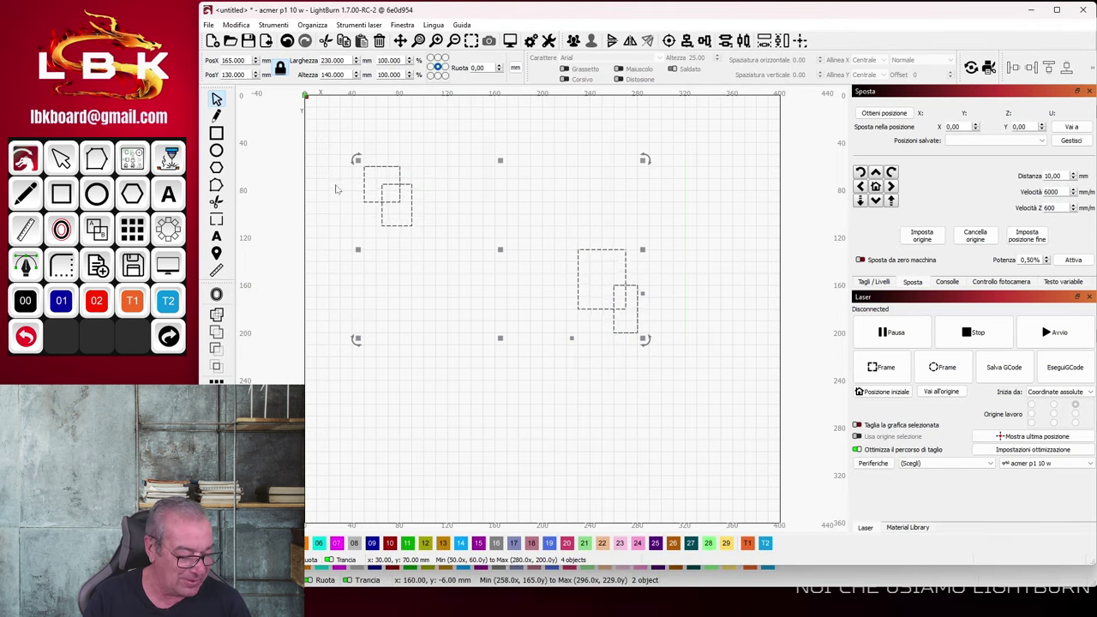
key("Delete")
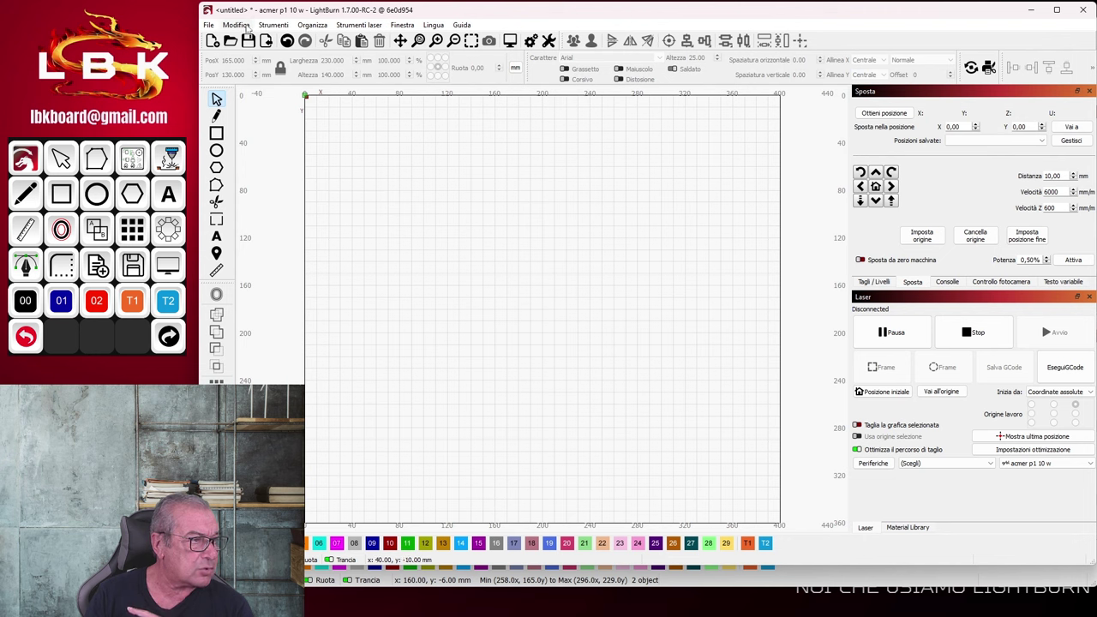
Try to create a QR Code about 100 mm wide with the Create Bar Code tool
left_click(273, 25)
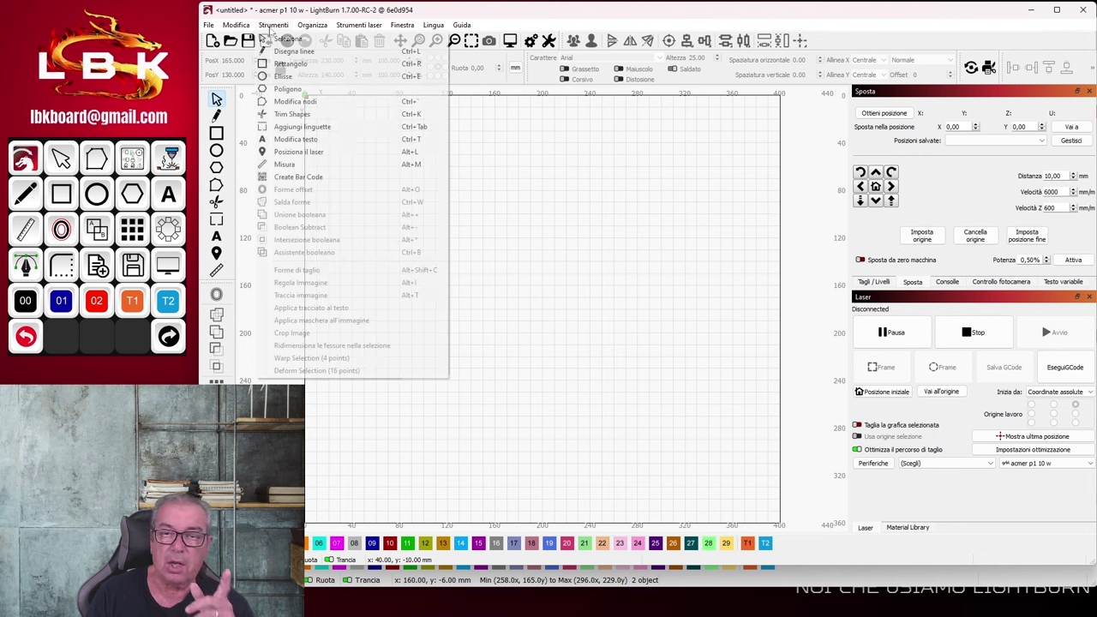
left_click(328, 177)
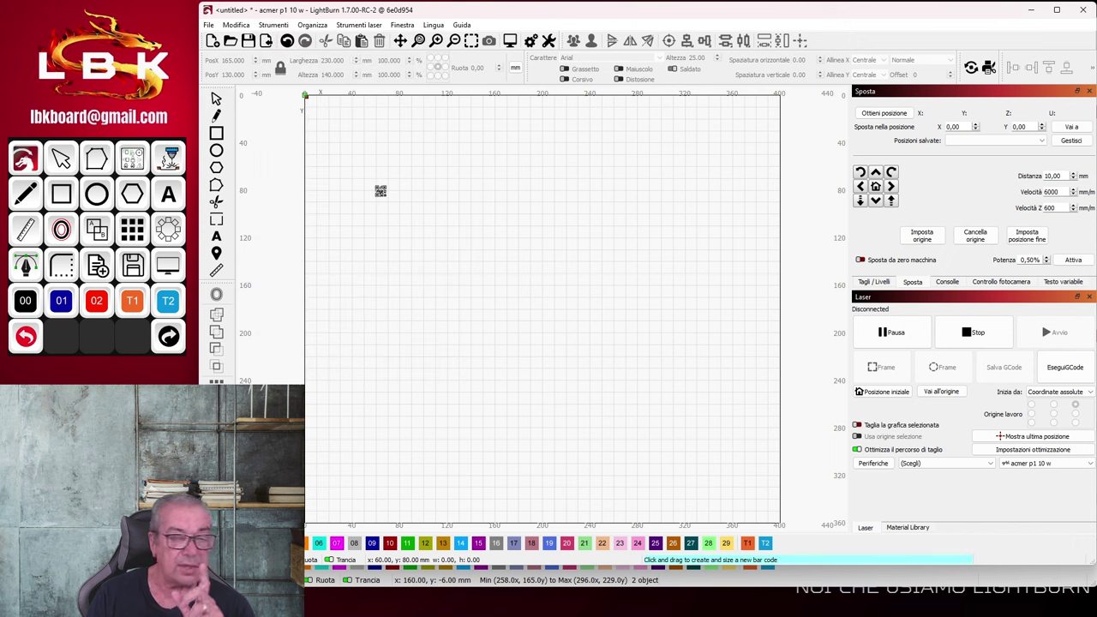
left_click(274, 24)
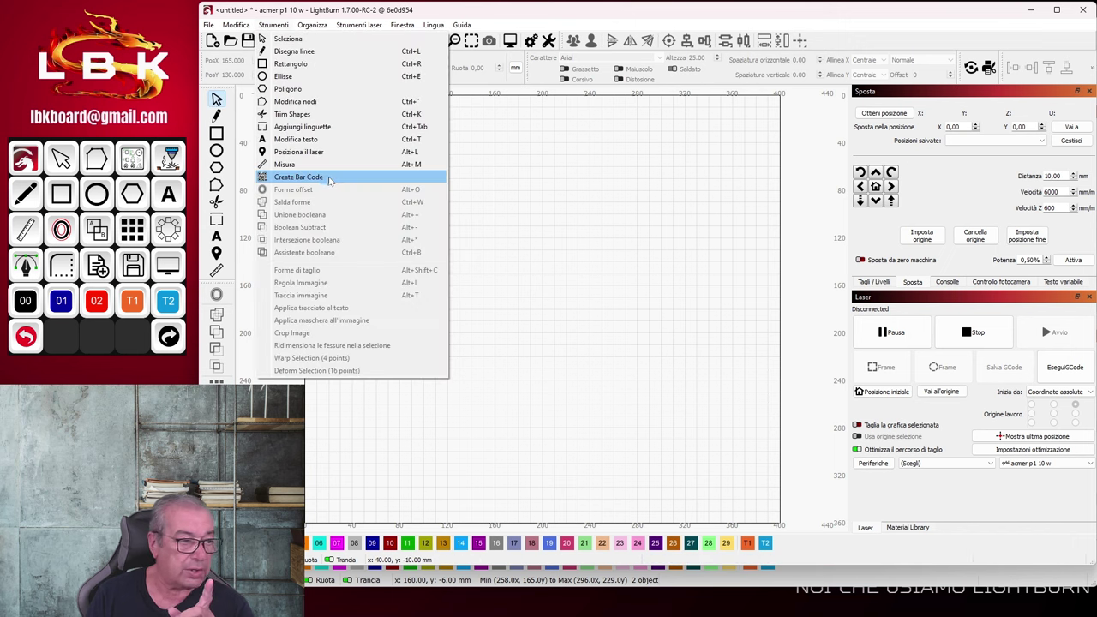
left_click(329, 178)
left_click_drag(385, 183, 517, 310)
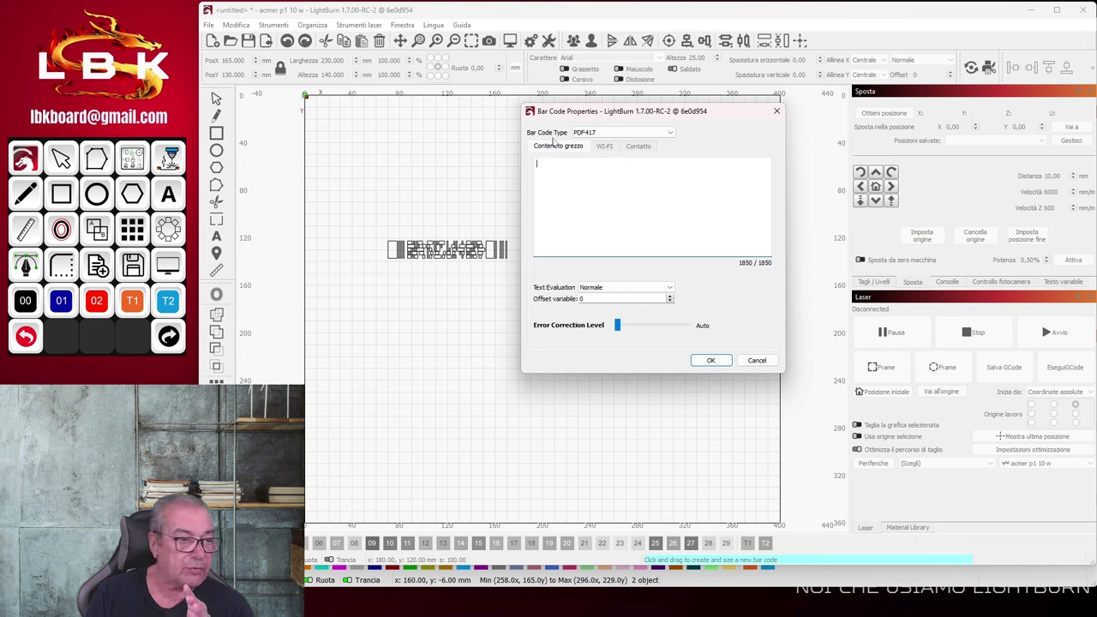
left_click(672, 133)
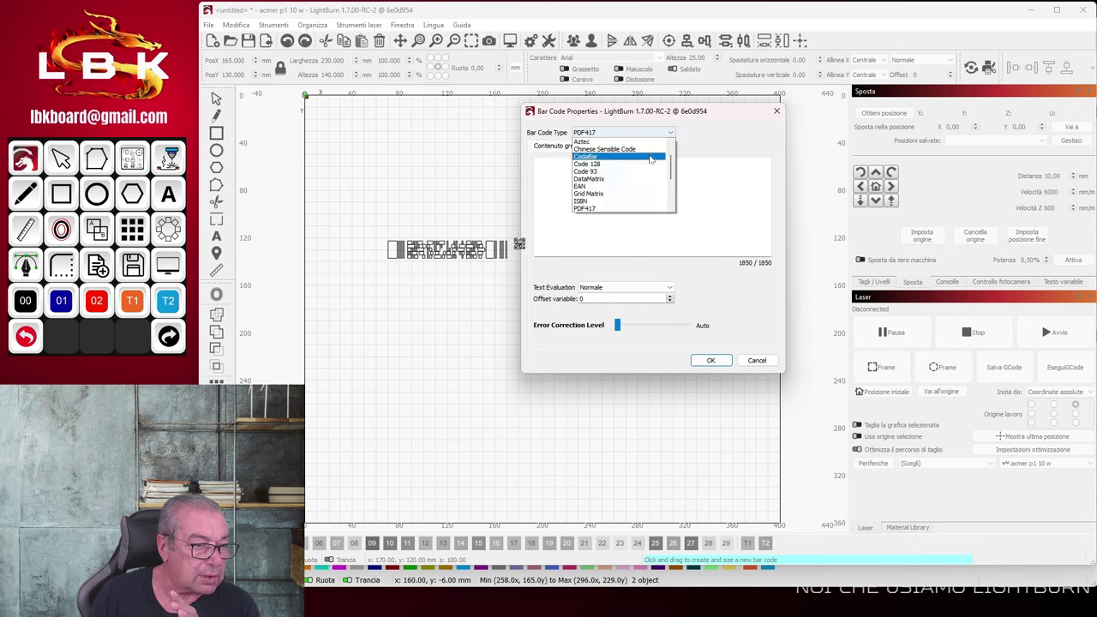
scroll(651, 160, "down", 3)
left_click(639, 165)
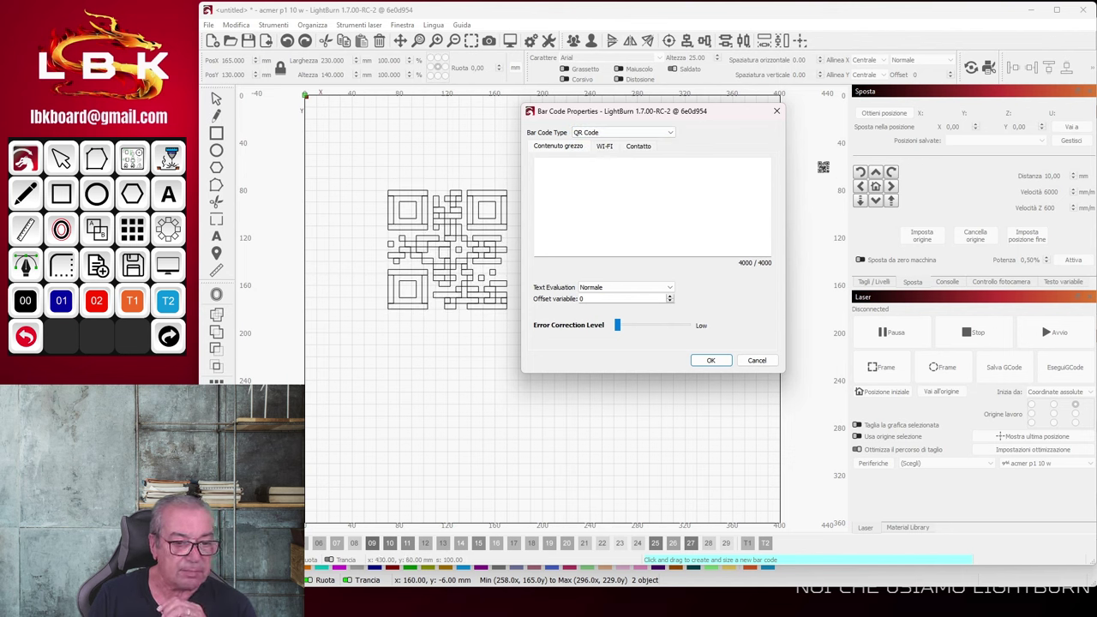
Create a PDF417 bar code about 70 mm wide with empty content and set its cut layer's mode to Riempimento
left_click(886, 283)
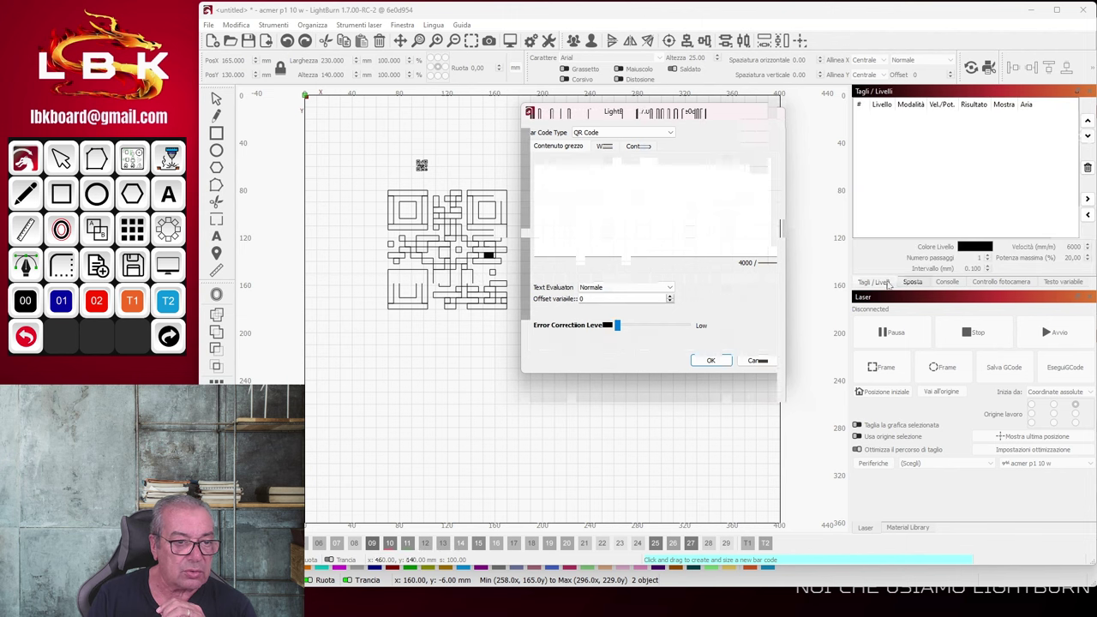
left_click(216, 99)
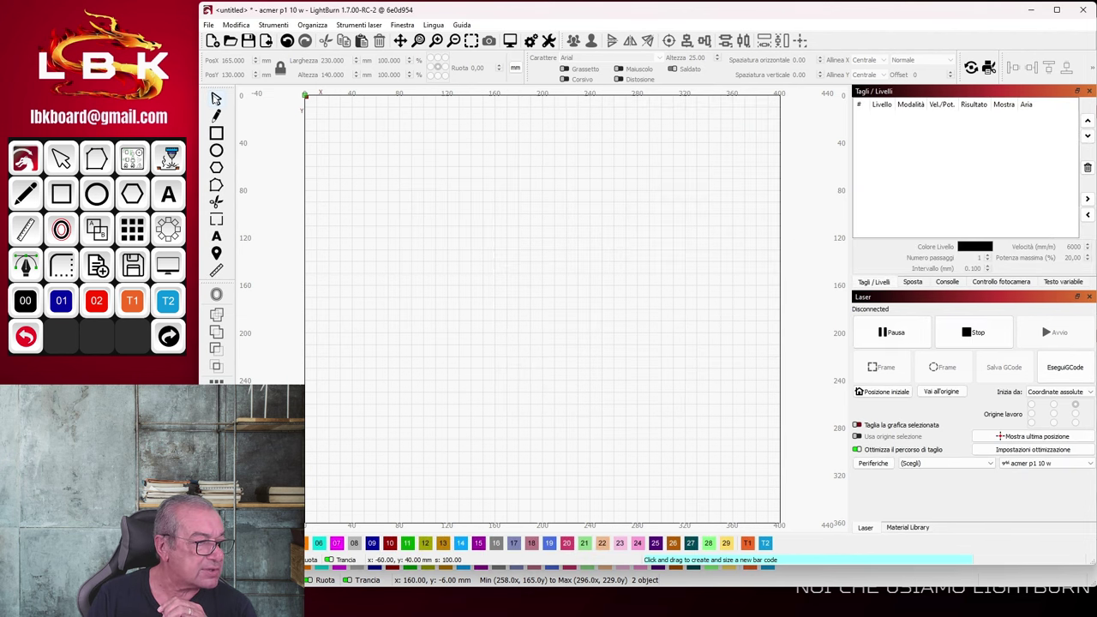
left_click_drag(376, 190, 460, 275)
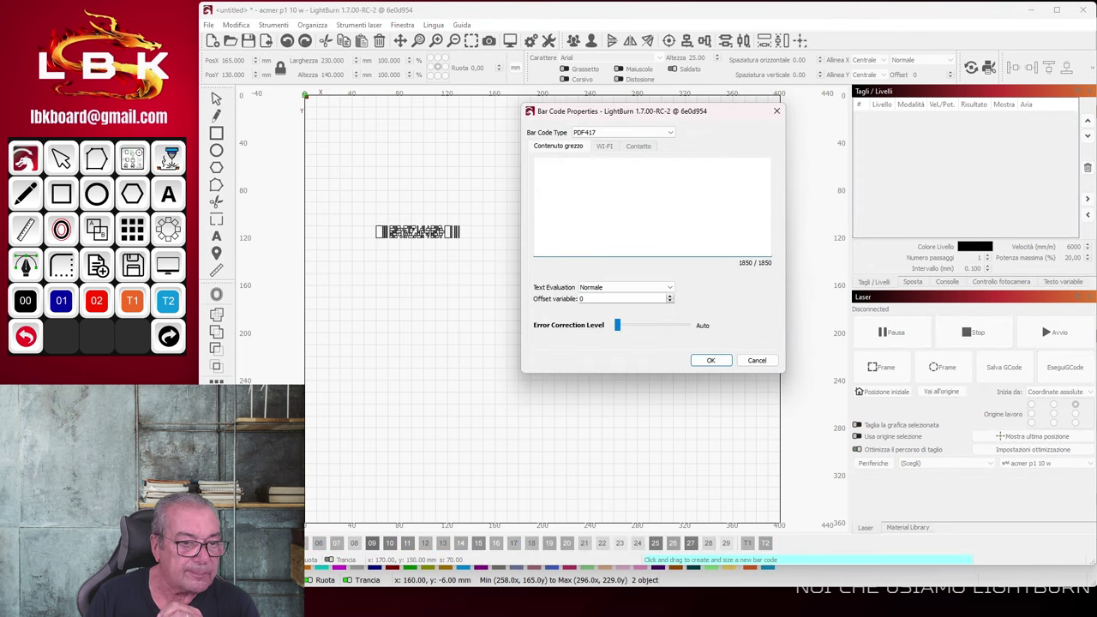
left_click(757, 360)
left_click_drag(687, 322, 711, 363)
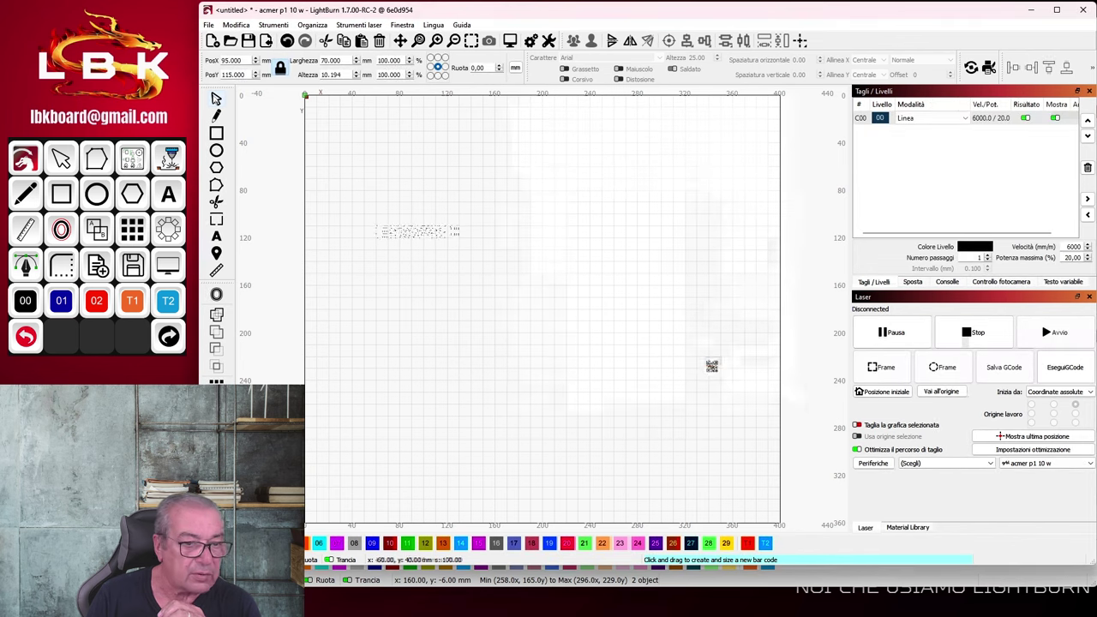
left_click(935, 118)
left_click(919, 137)
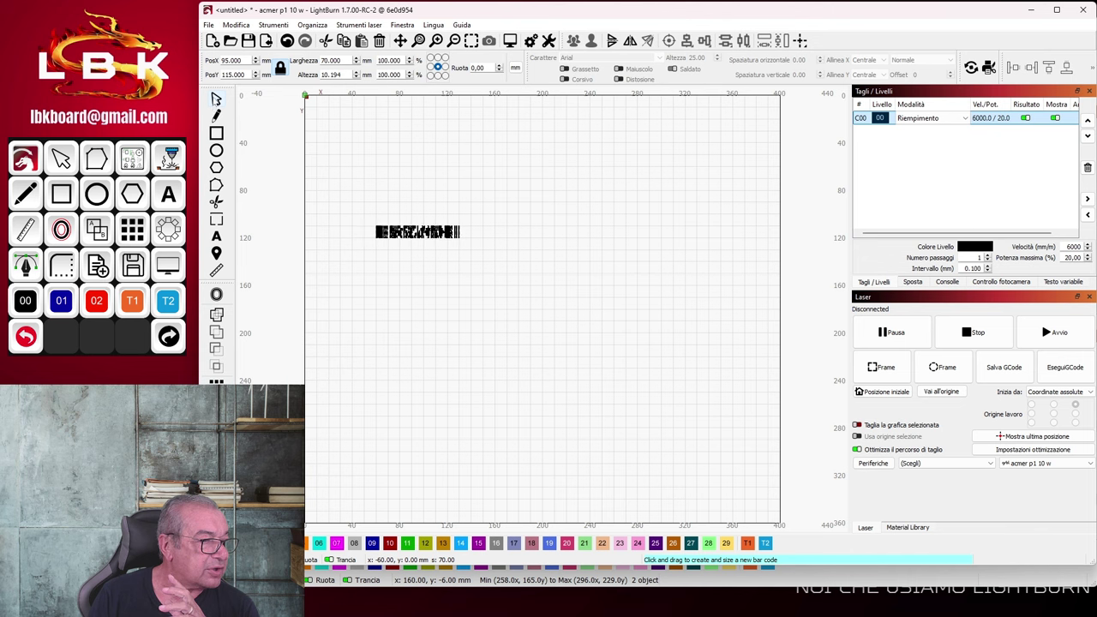
key("Up")
Create a bar code of type QR Code, about 70 mm wide, beside the PDF417 code
left_click_drag(523, 185, 613, 260)
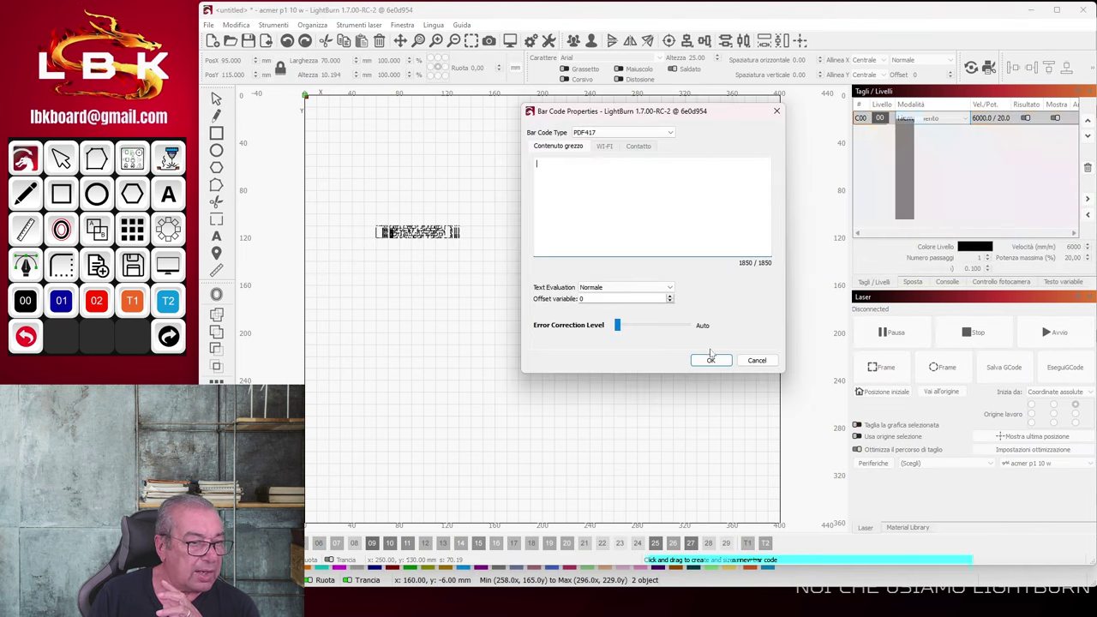
left_click(635, 132)
scroll(640, 172, "down", 2)
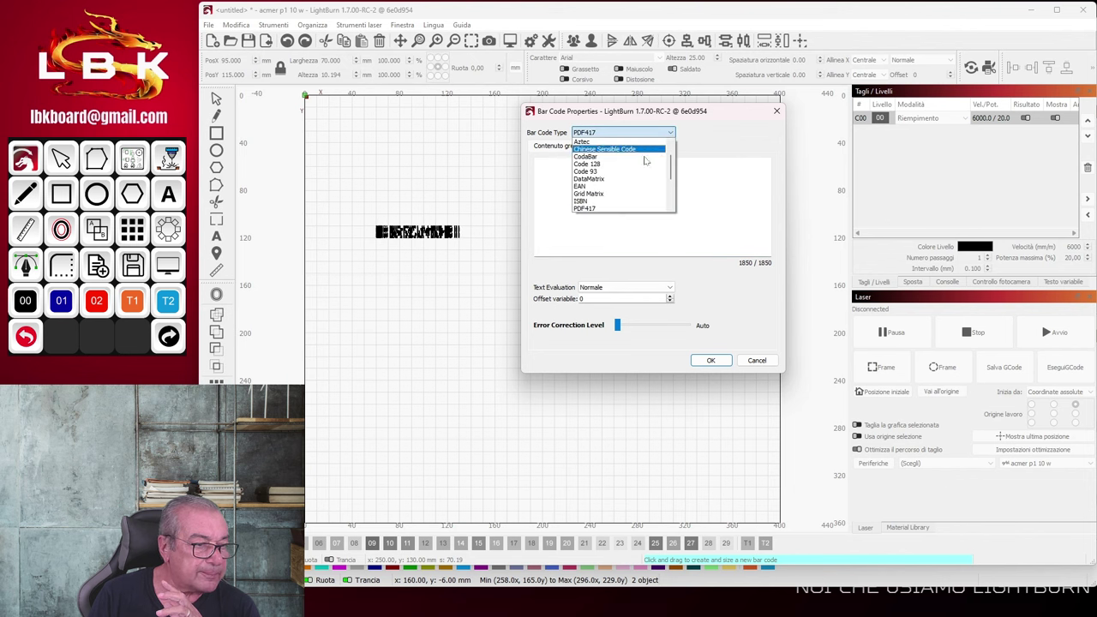
scroll(639, 172, "down", 1)
scroll(639, 172, "down", 1)
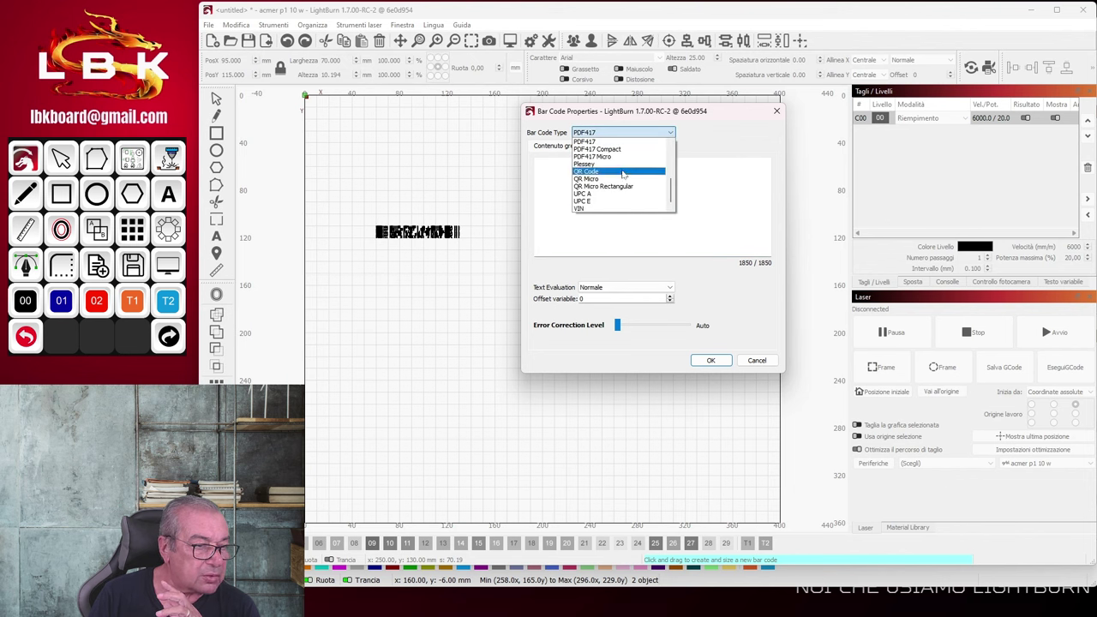
left_click(640, 172)
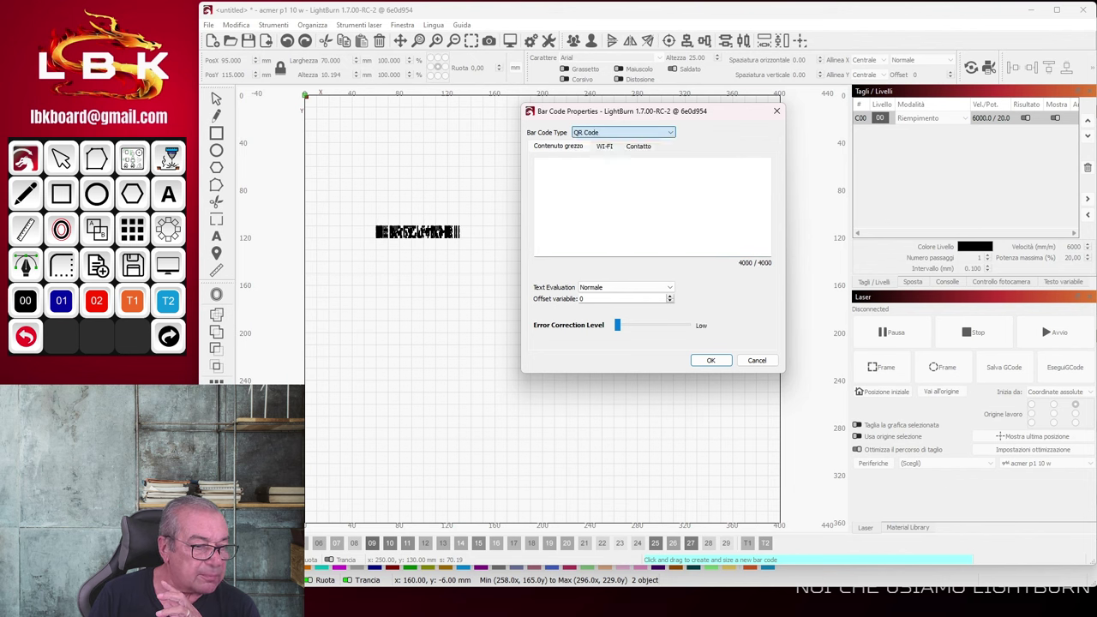
left_click(716, 361)
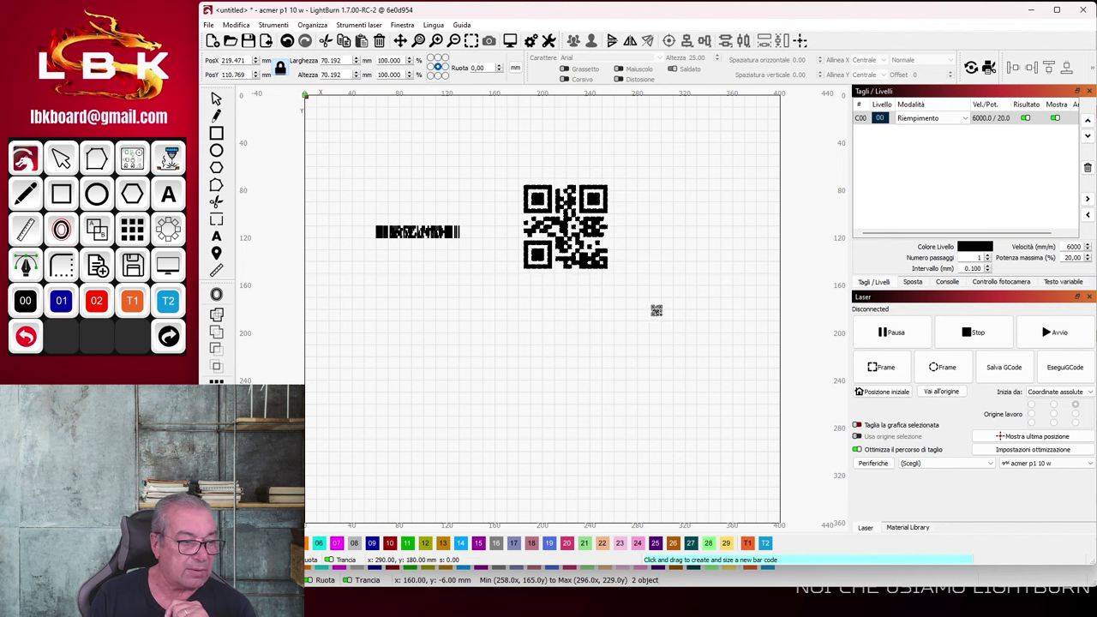
left_click_drag(650, 309, 609, 302)
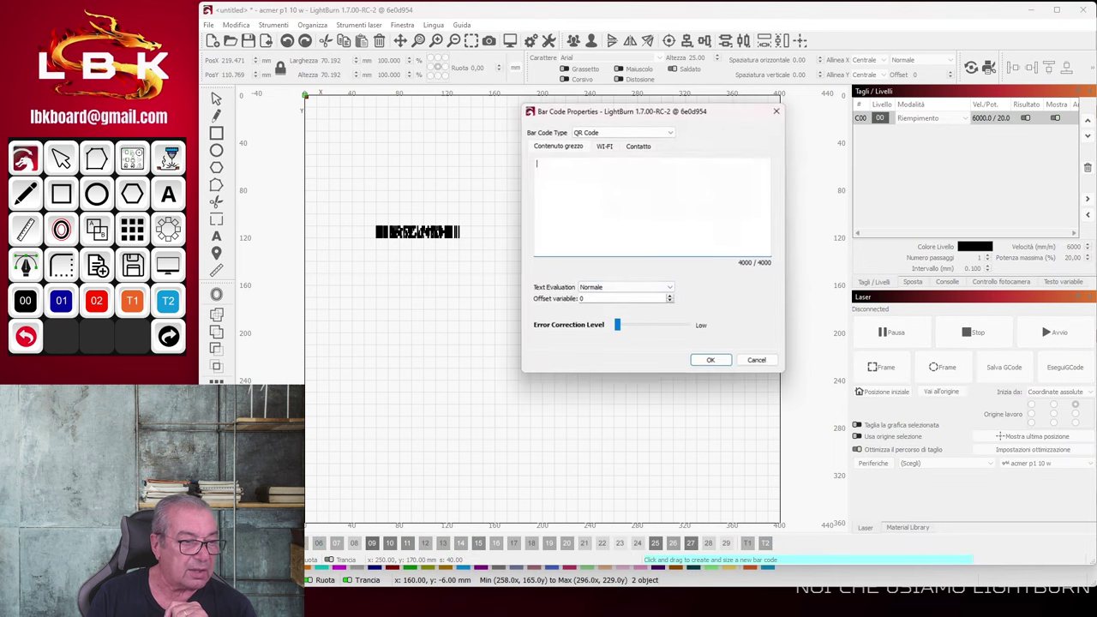
left_click(671, 134)
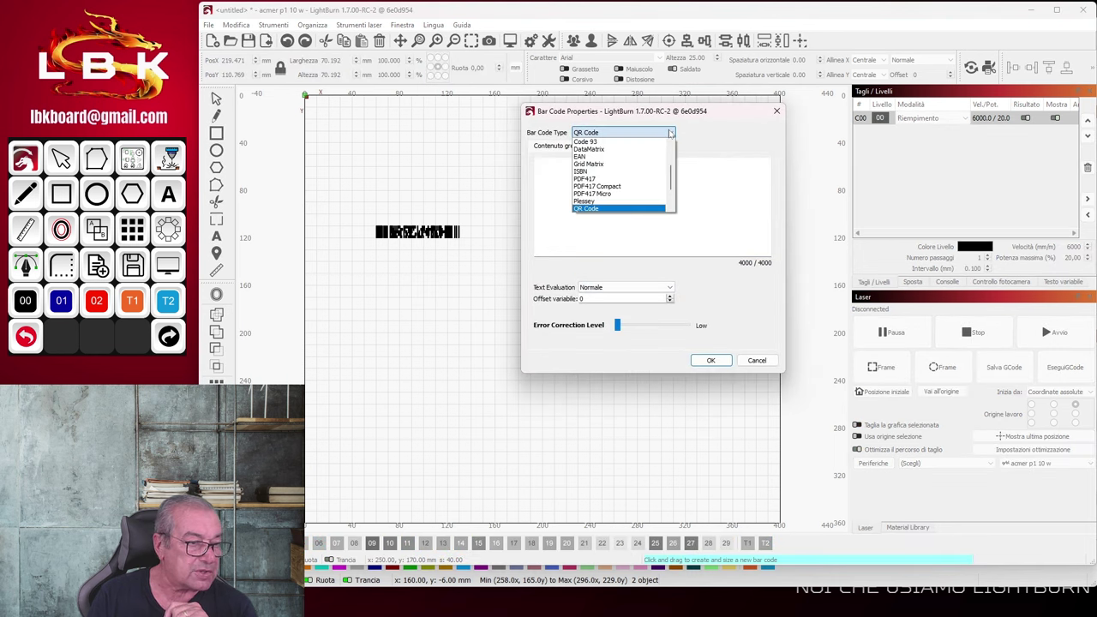
left_click(617, 156)
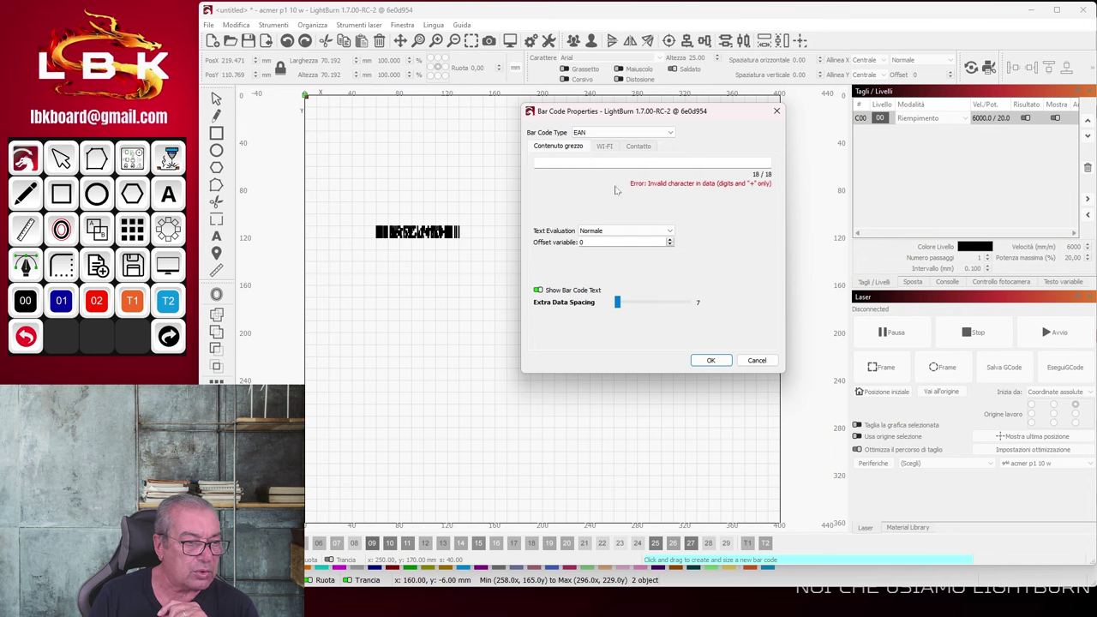
left_click(589, 162)
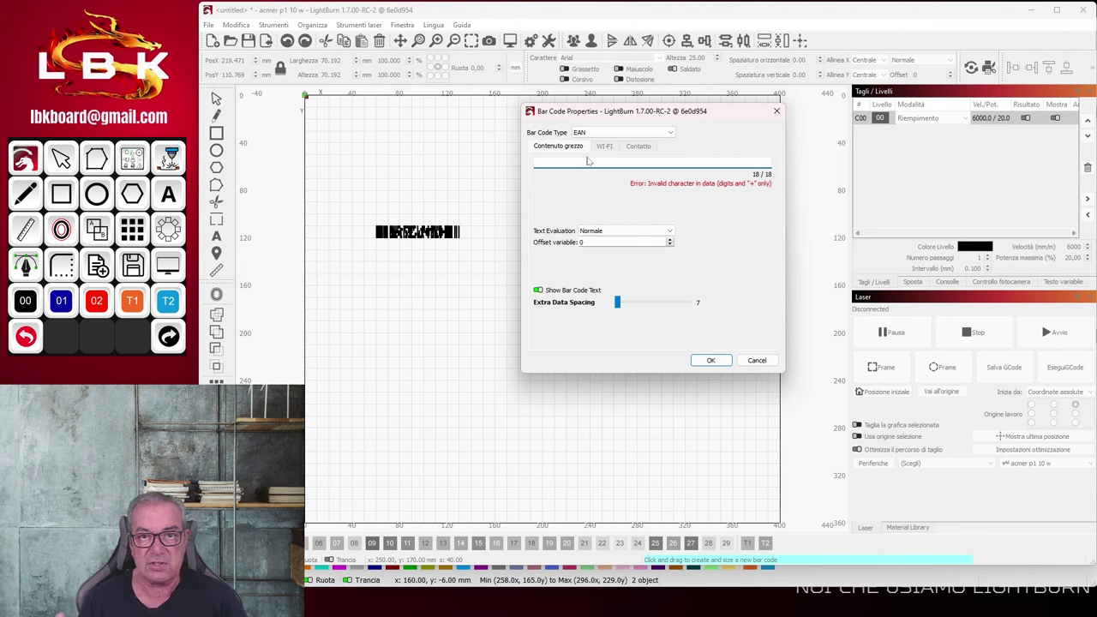
type("123")
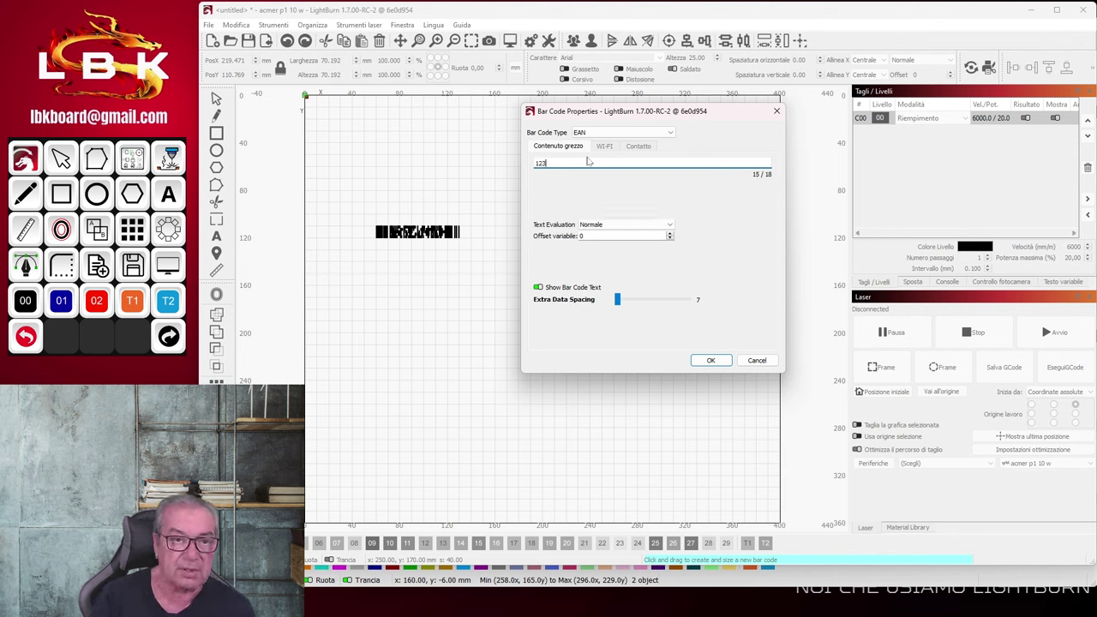
type("45678901")
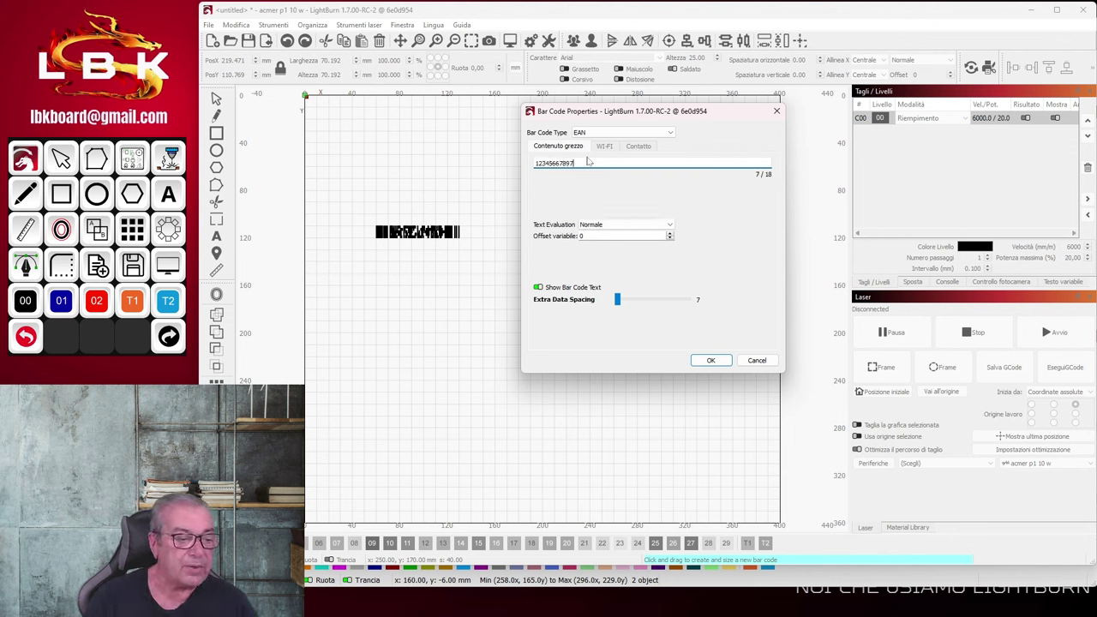
left_click(712, 360)
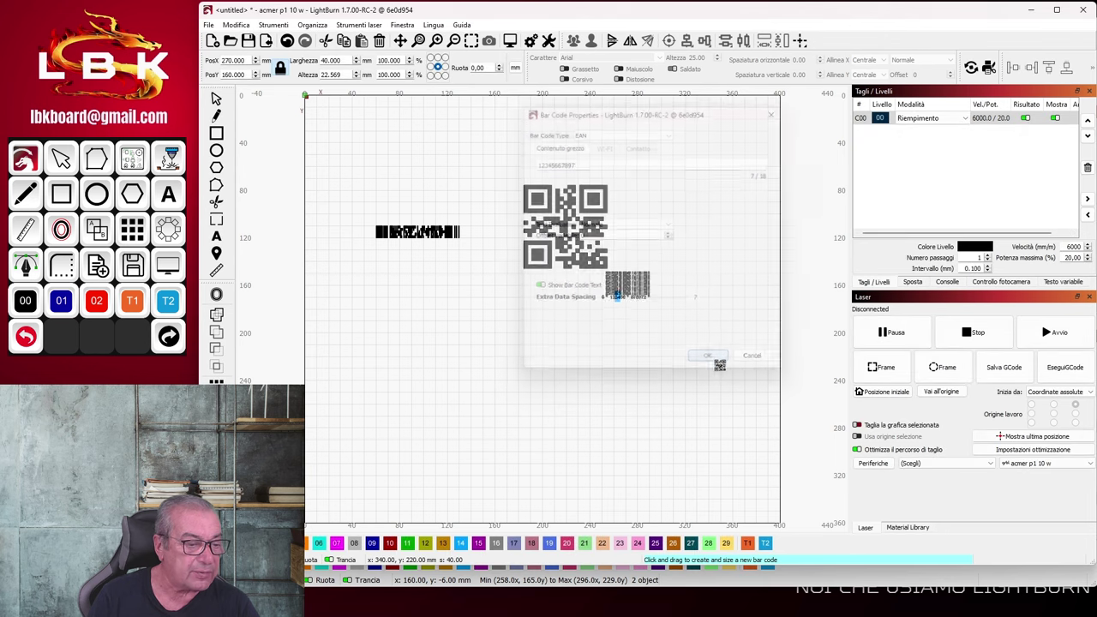
scroll(663, 318, "up", 8)
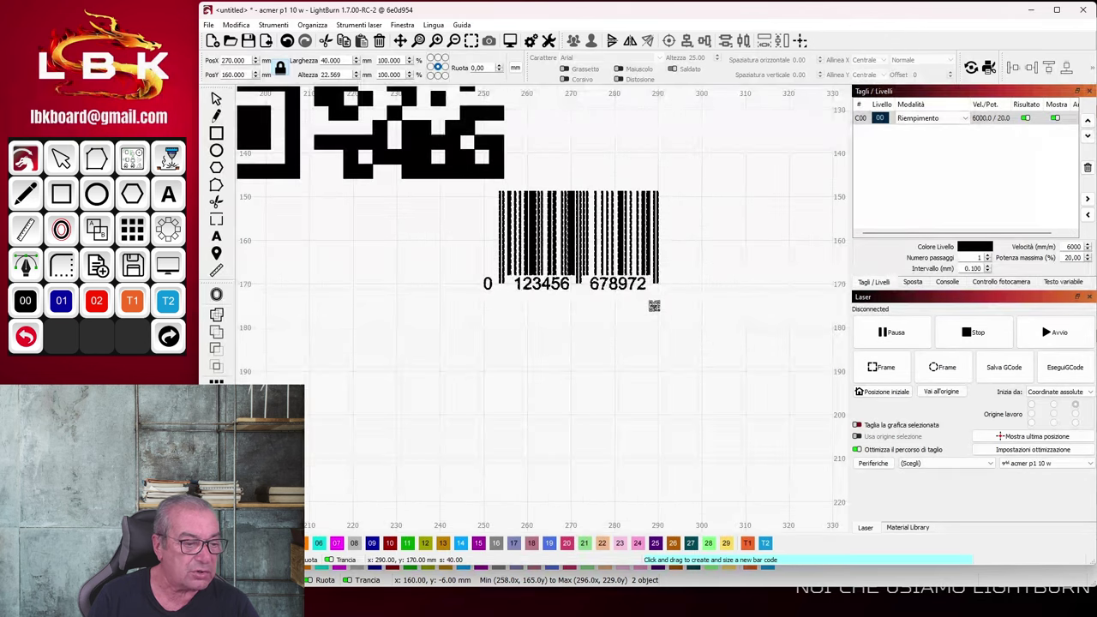
scroll(598, 301, "down", 1)
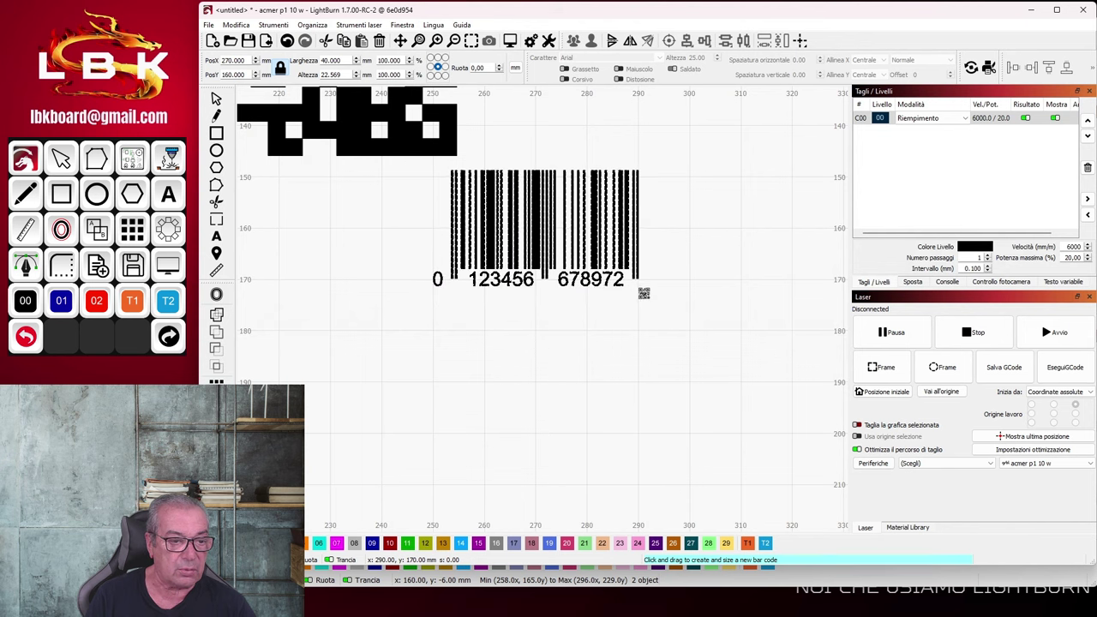
key("Escape")
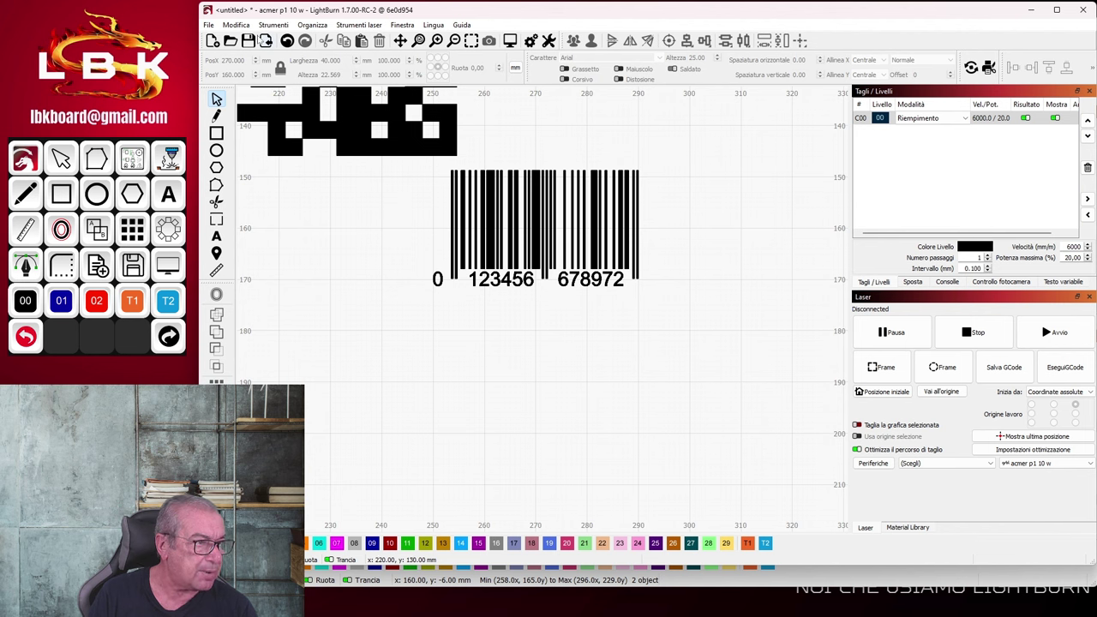
Draw another bar code about 25 mm wide below the EAN code and browse the available bar code types
left_click(265, 28)
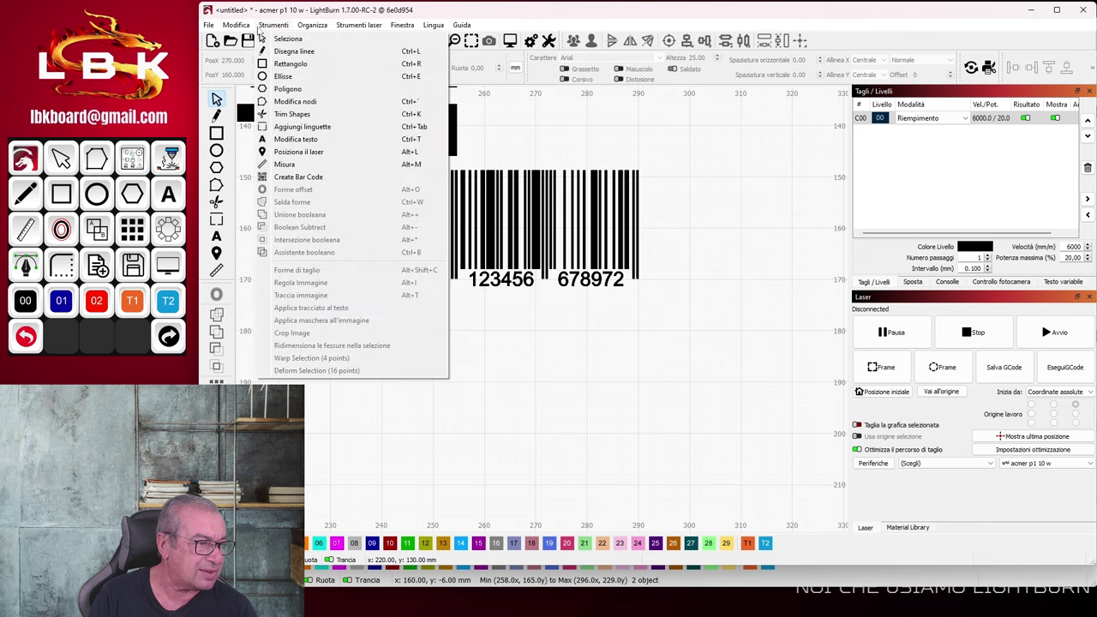
left_click(277, 177)
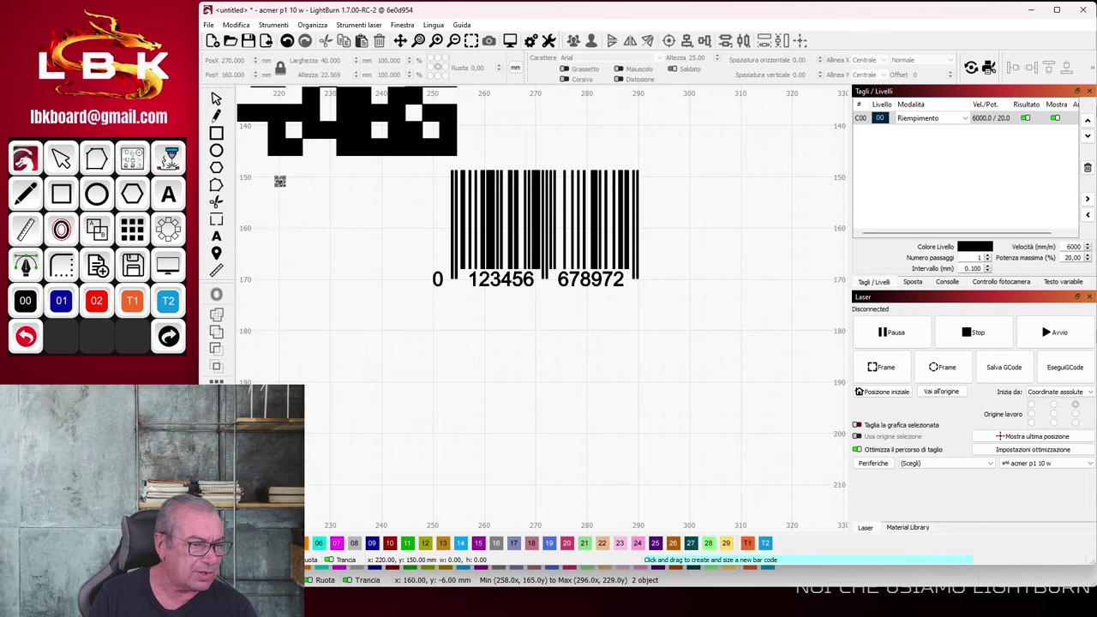
left_click_drag(577, 306, 706, 433)
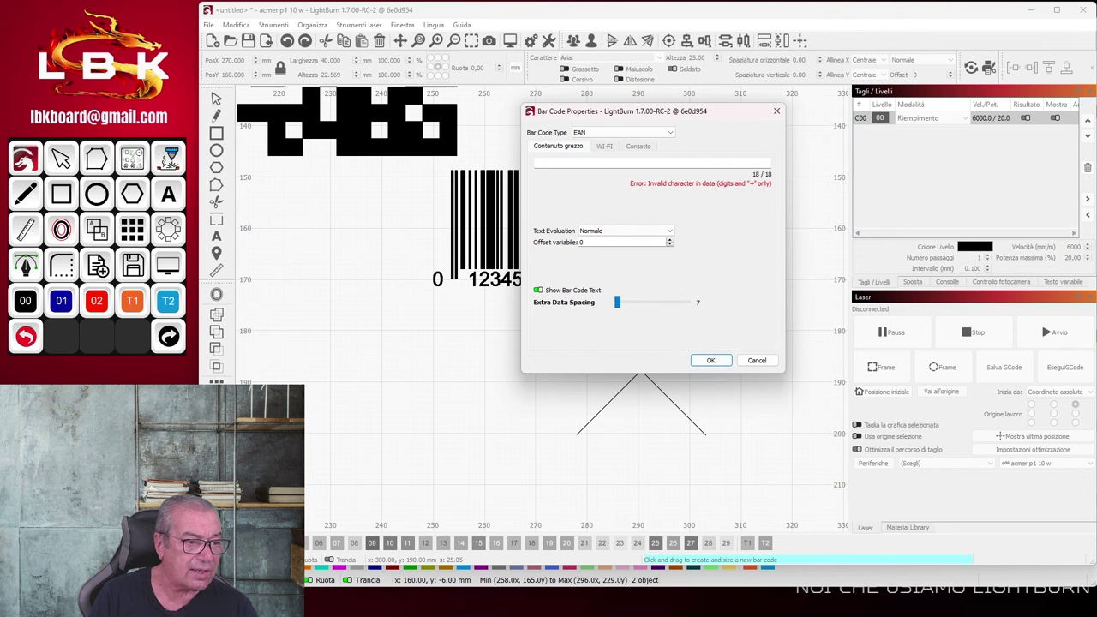
left_click(670, 133)
mouse_move(672, 144)
left_mouse_down()
mouse_move(671, 208)
mouse_move(657, 133)
left_mouse_up()
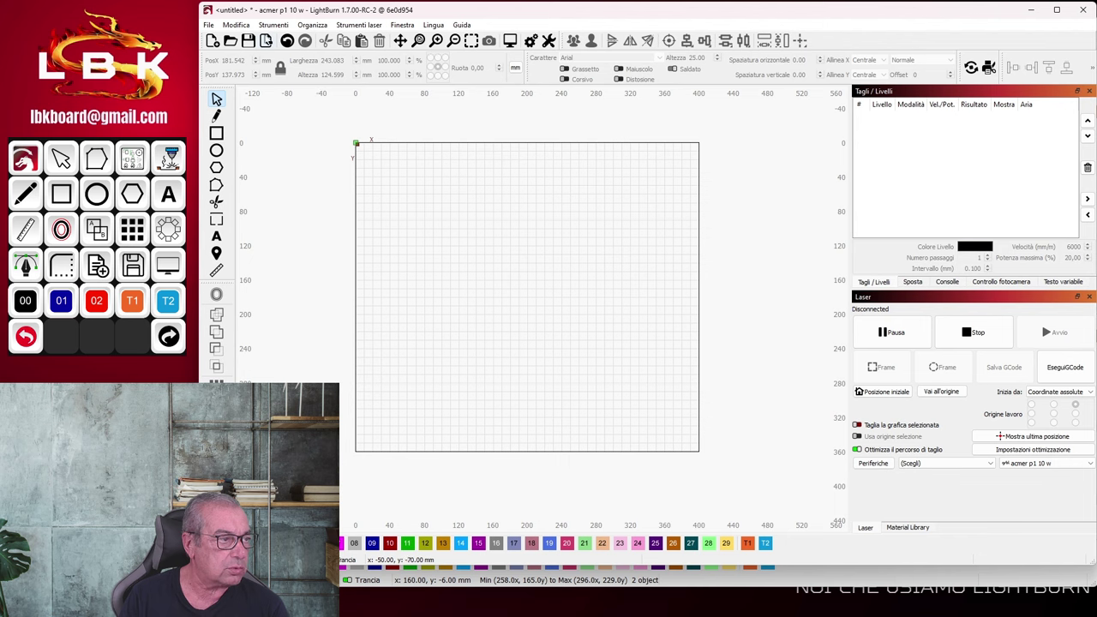
Review the program settings for the editor, units and grids, display, and import/export, and close the settings dialog
left_click(244, 26)
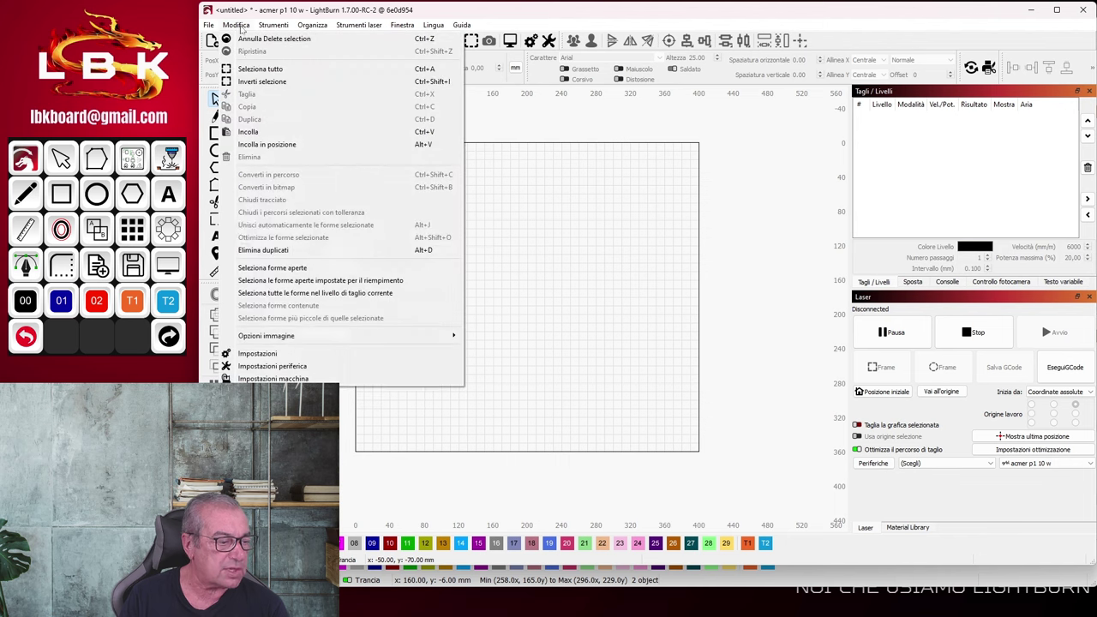
left_click(250, 354)
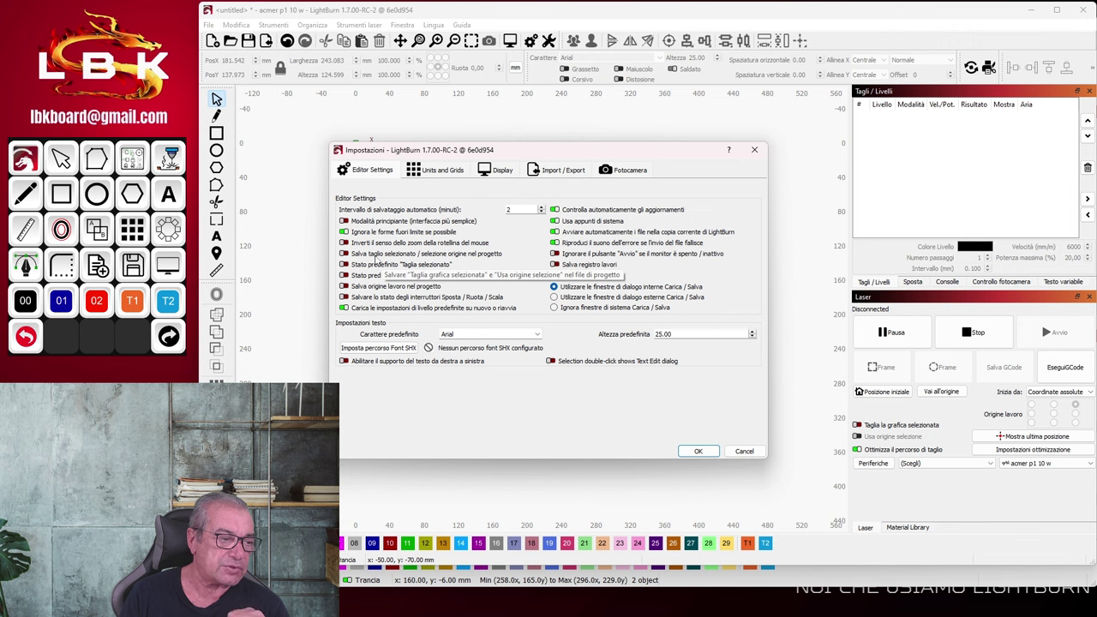
left_click(430, 174)
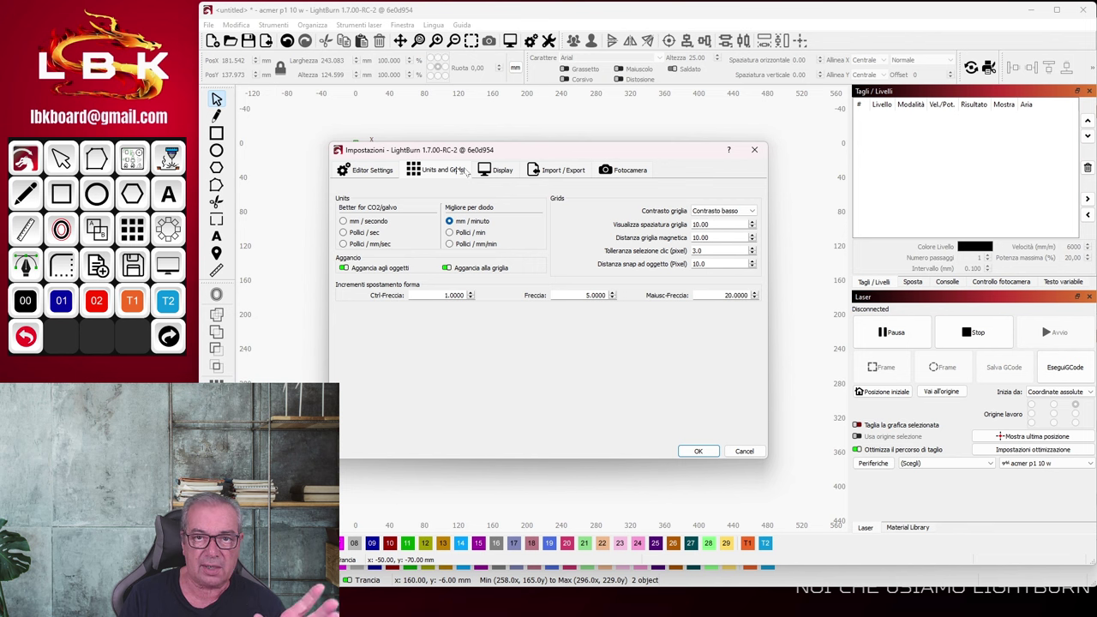
left_click(497, 172)
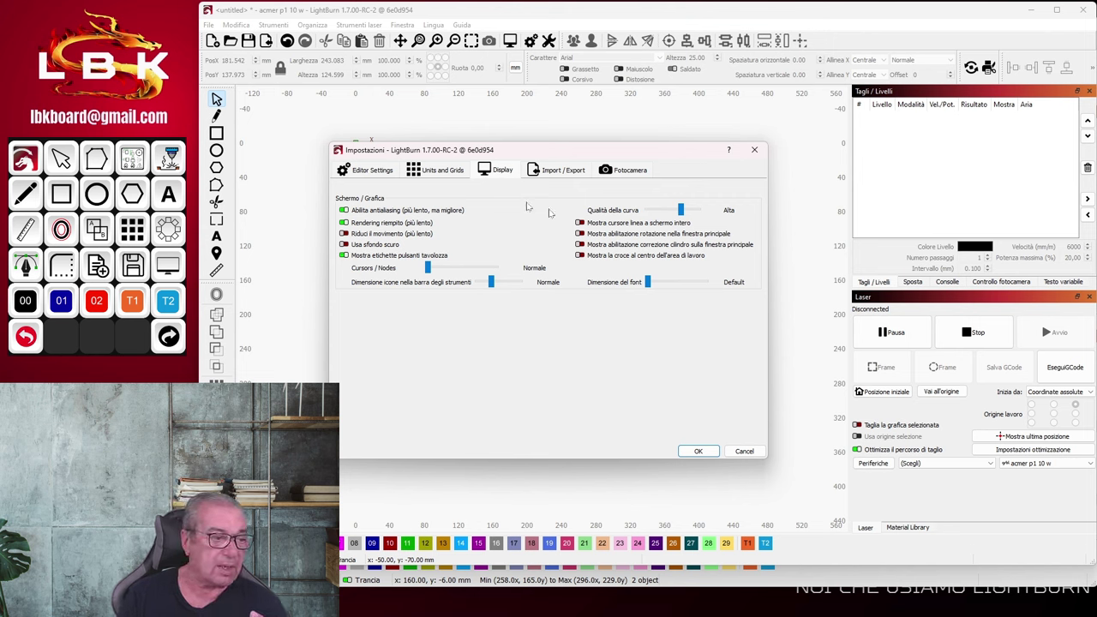
left_click(553, 171)
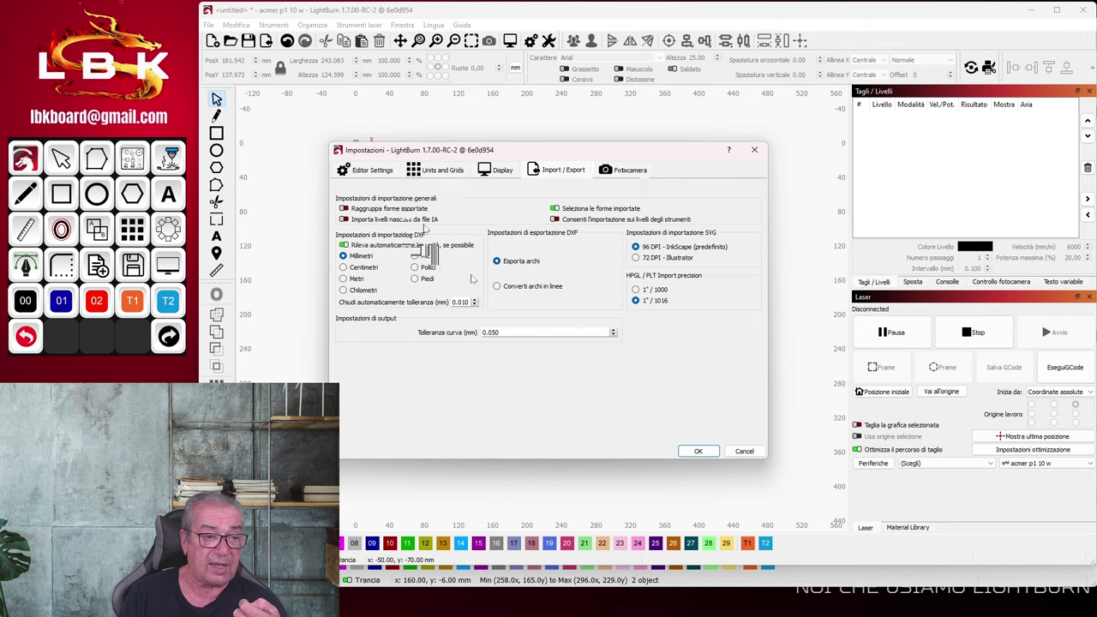
left_click(698, 451)
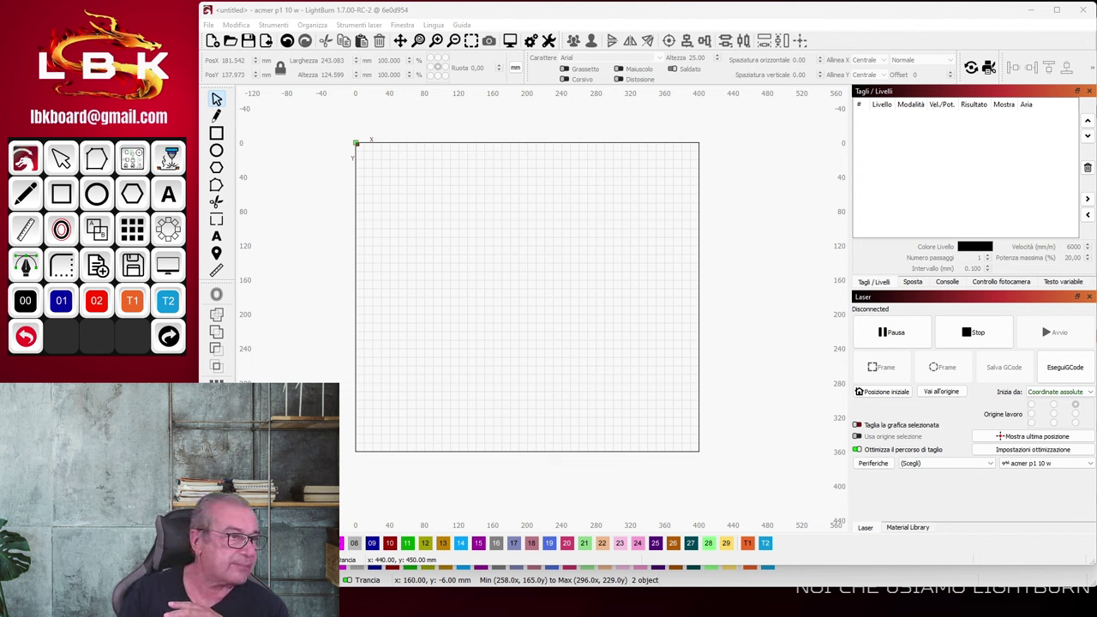
Examine the options of the material test generator and close it
left_click(350, 25)
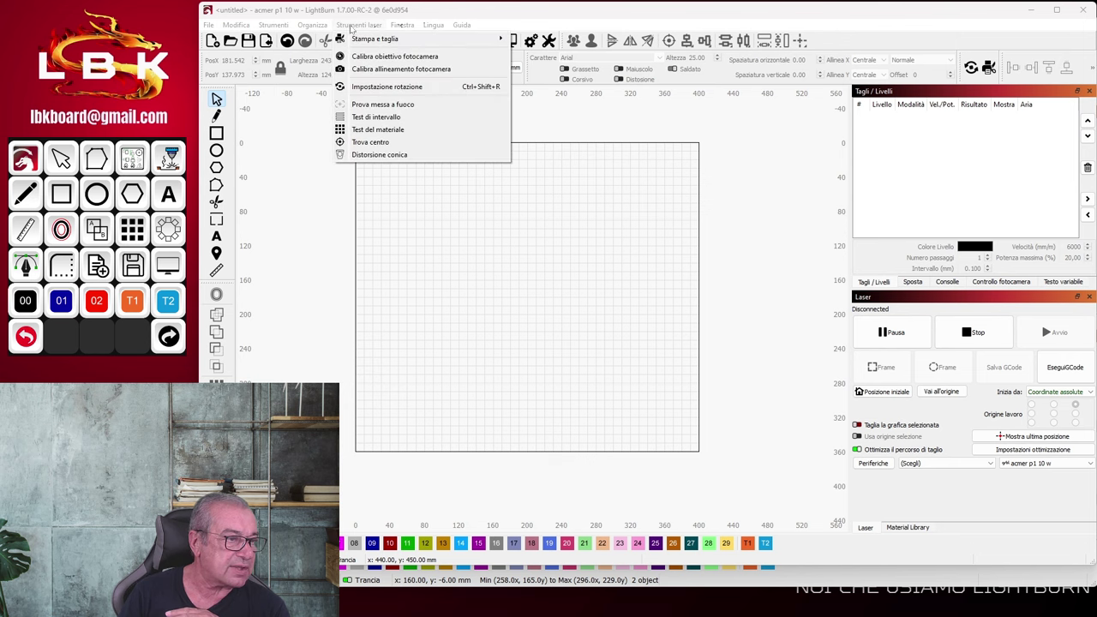
left_click(360, 130)
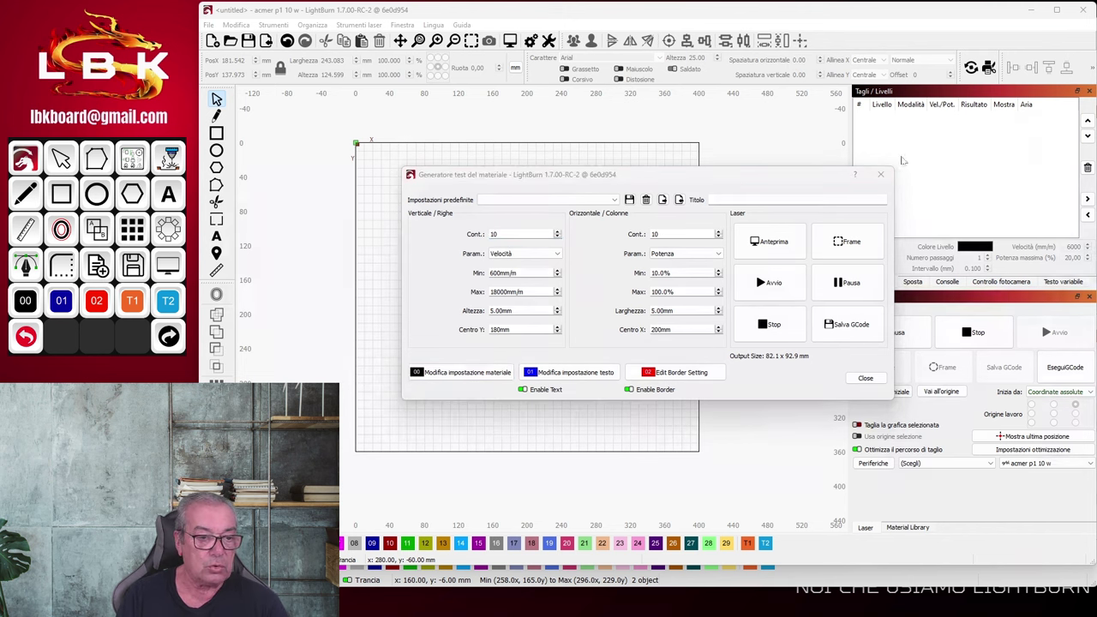
left_click(879, 175)
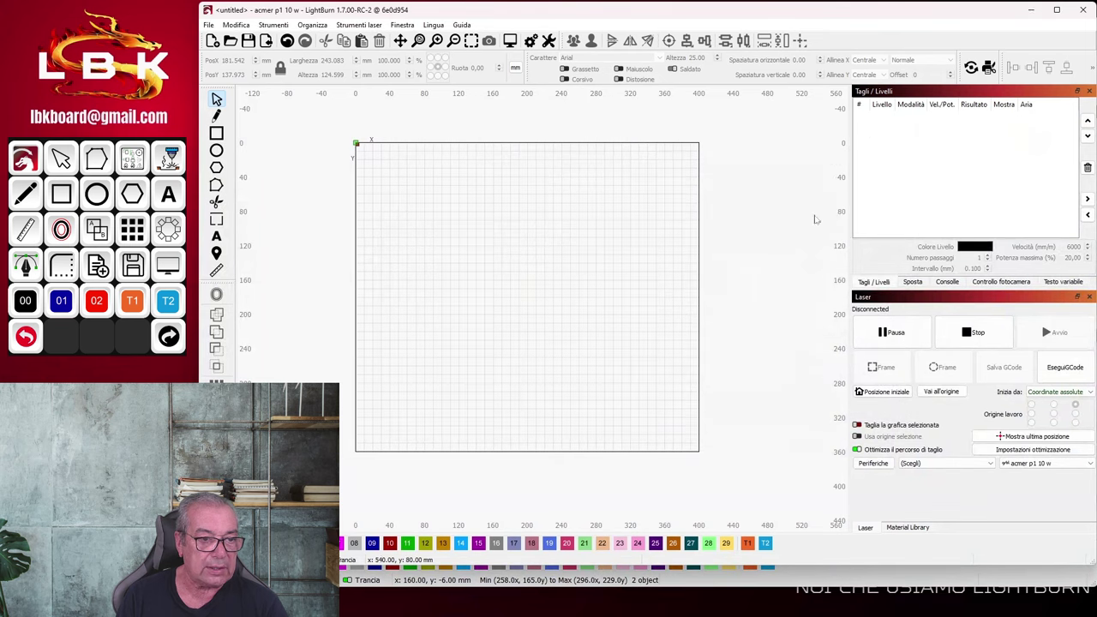